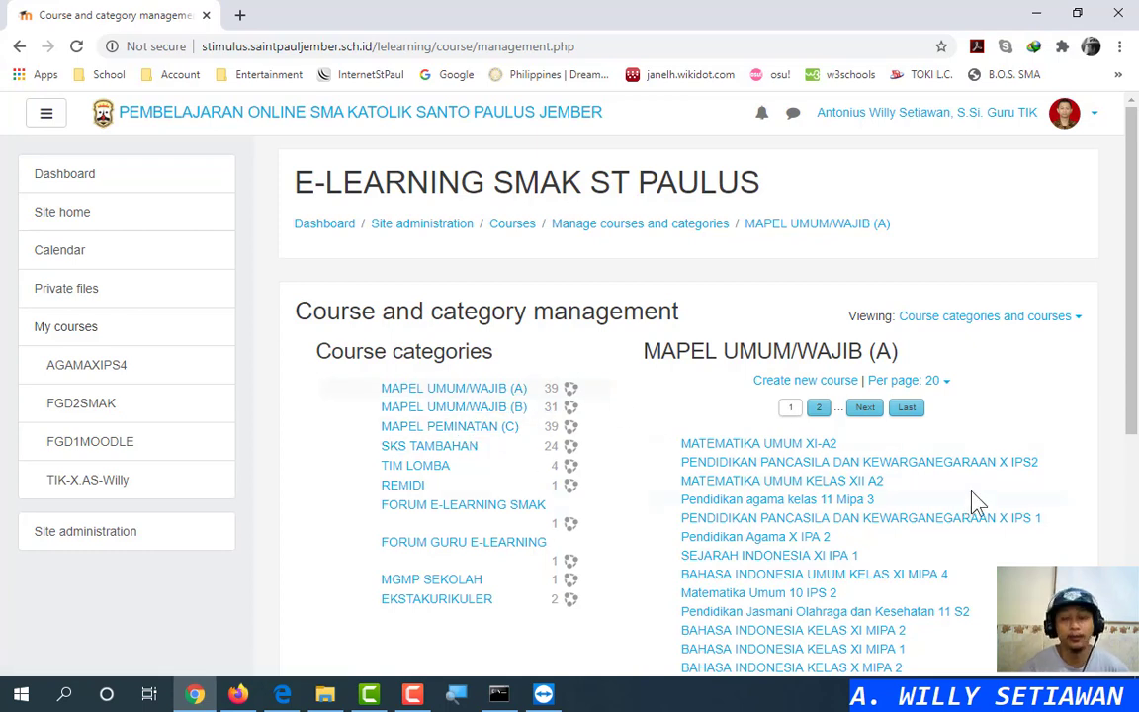
Start adding a new course in the EKSTAKURIKULER category
click(442, 607)
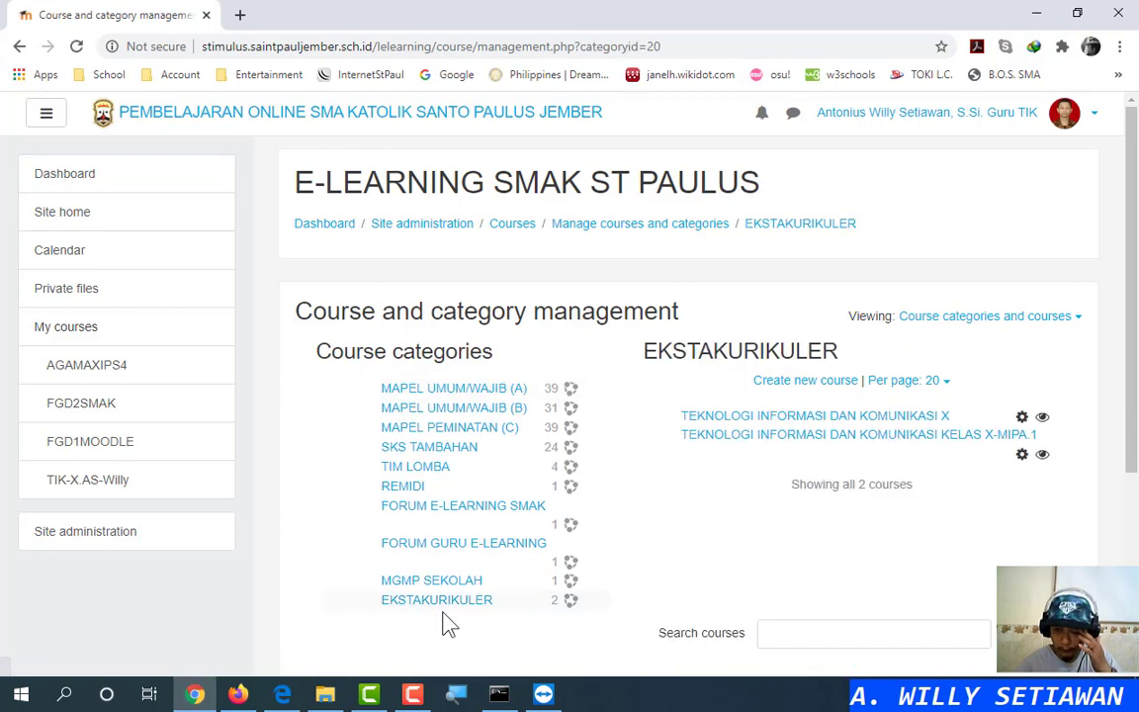
click(799, 388)
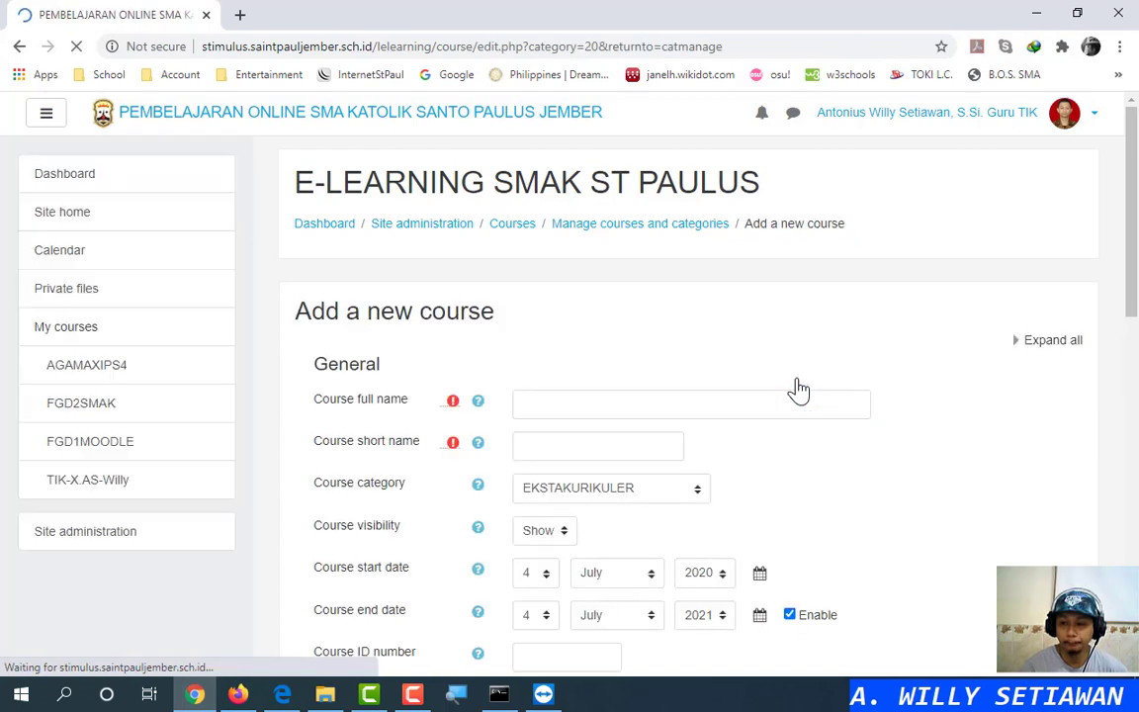
Enter TEKNOLOGI INFORMASI DAN KOMUNIKASI KELAS XI as the course full name
click(683, 406)
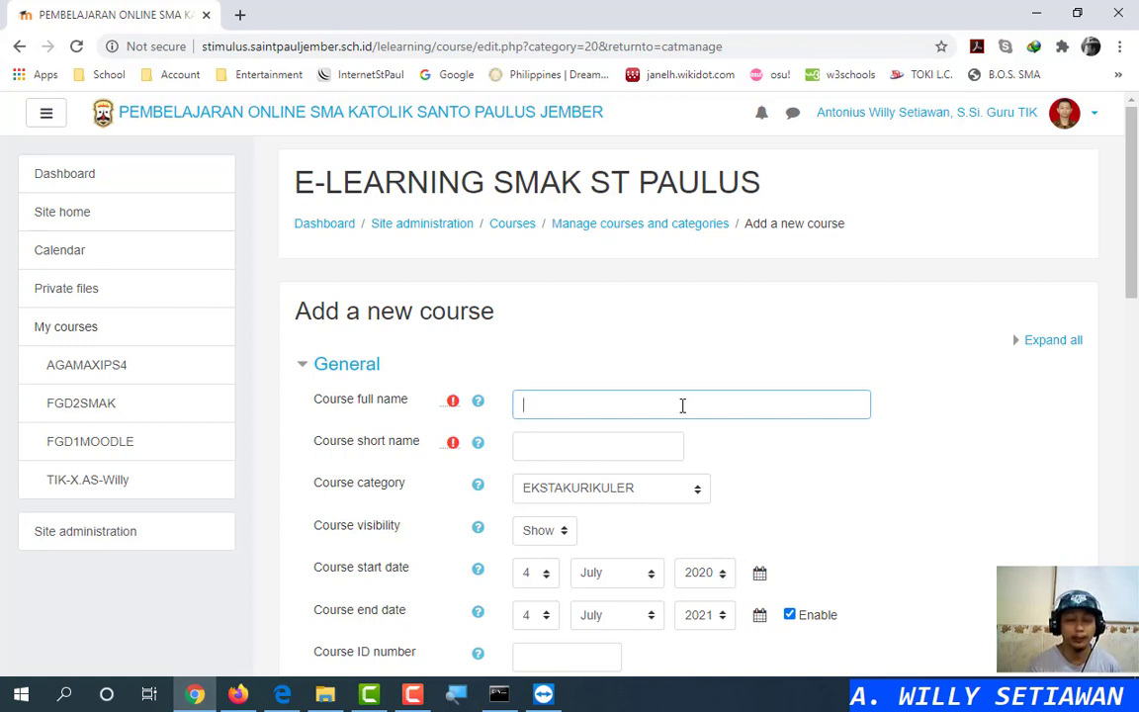
text(TEKNOLO)
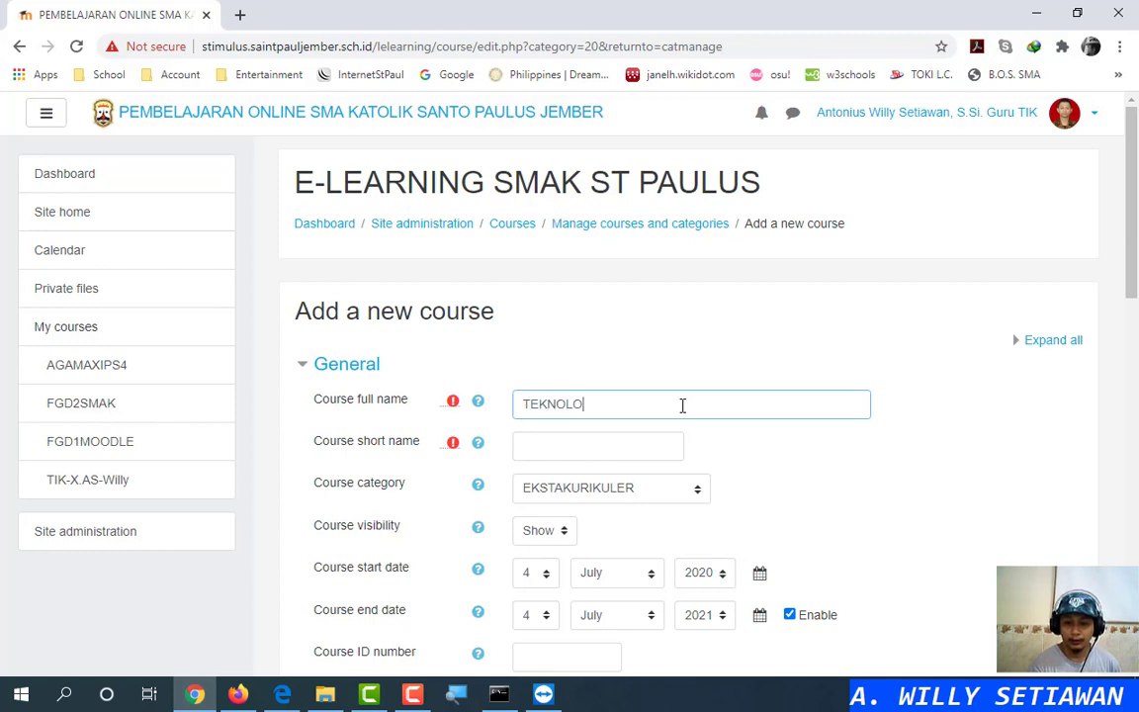
text(GI INFORMASI DAN KO)
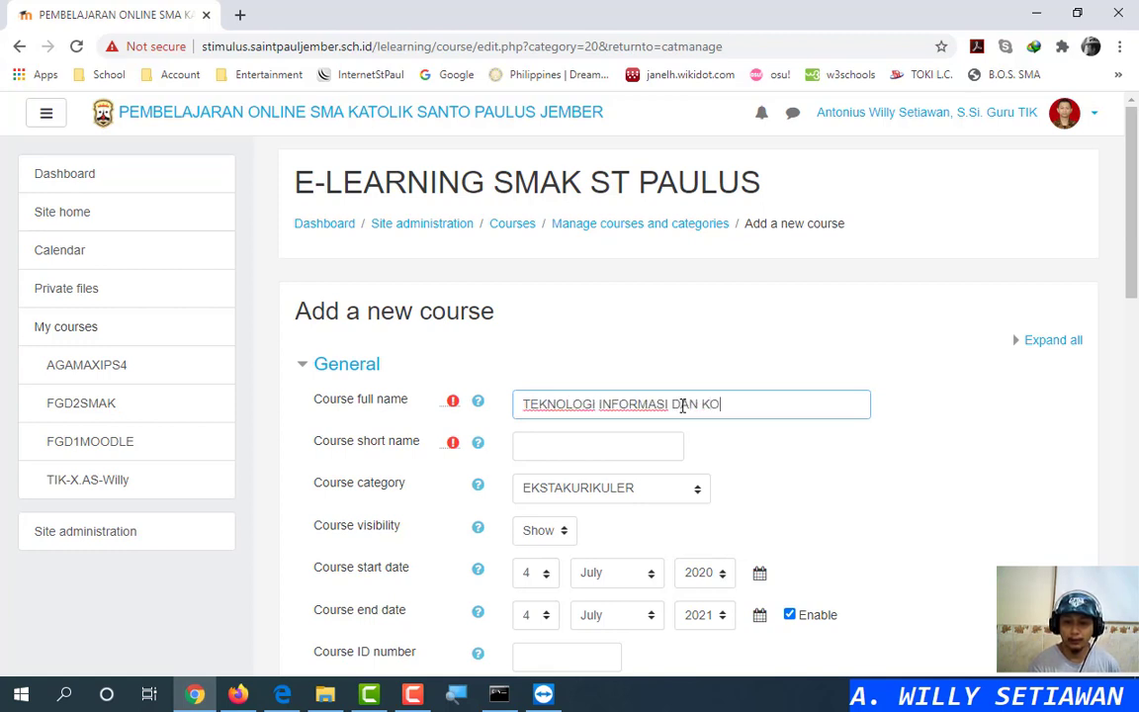
text(MUNIKASI KE)
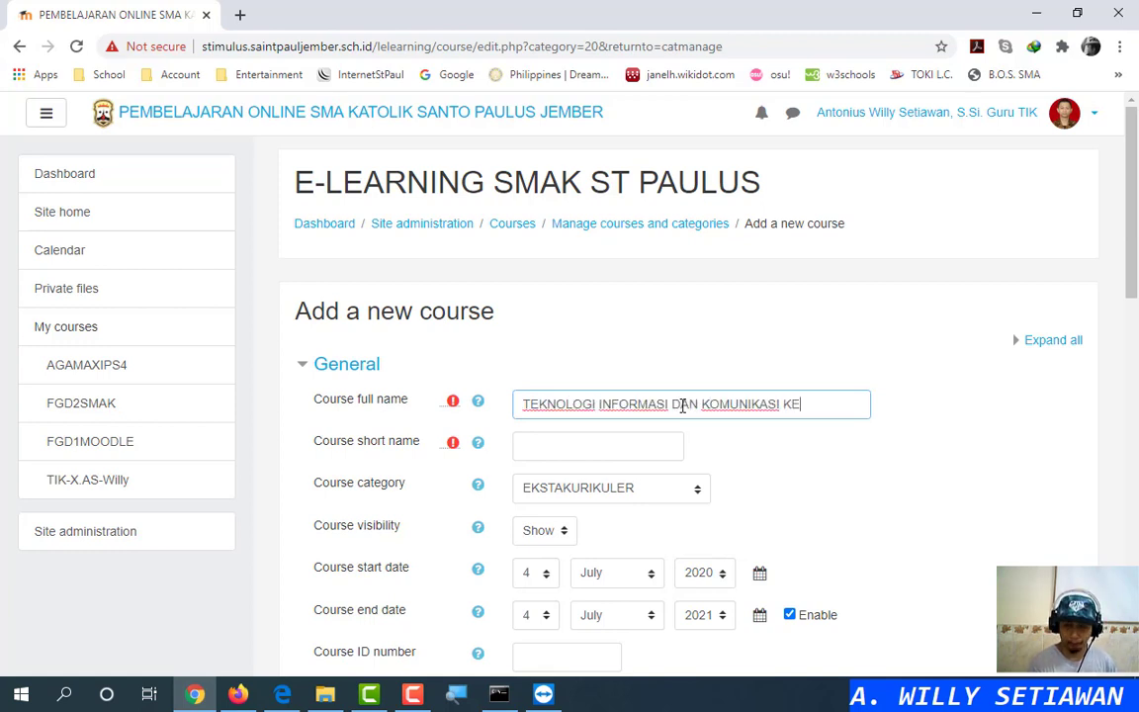
text(LAS XI)
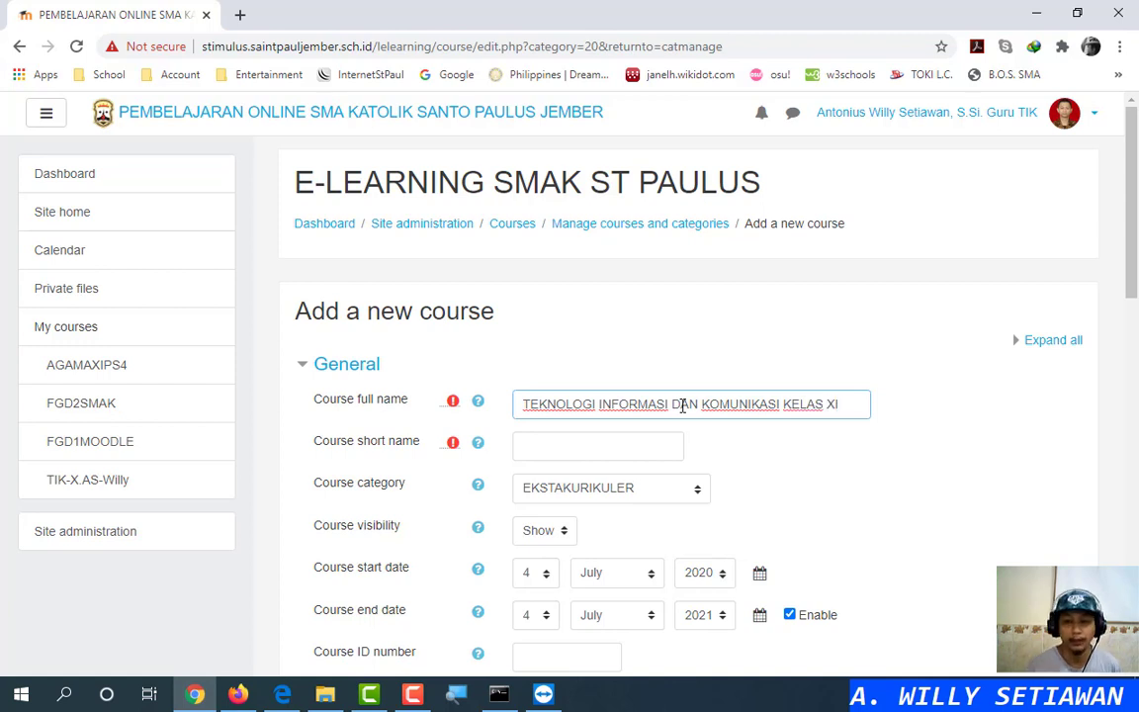
click(648, 446)
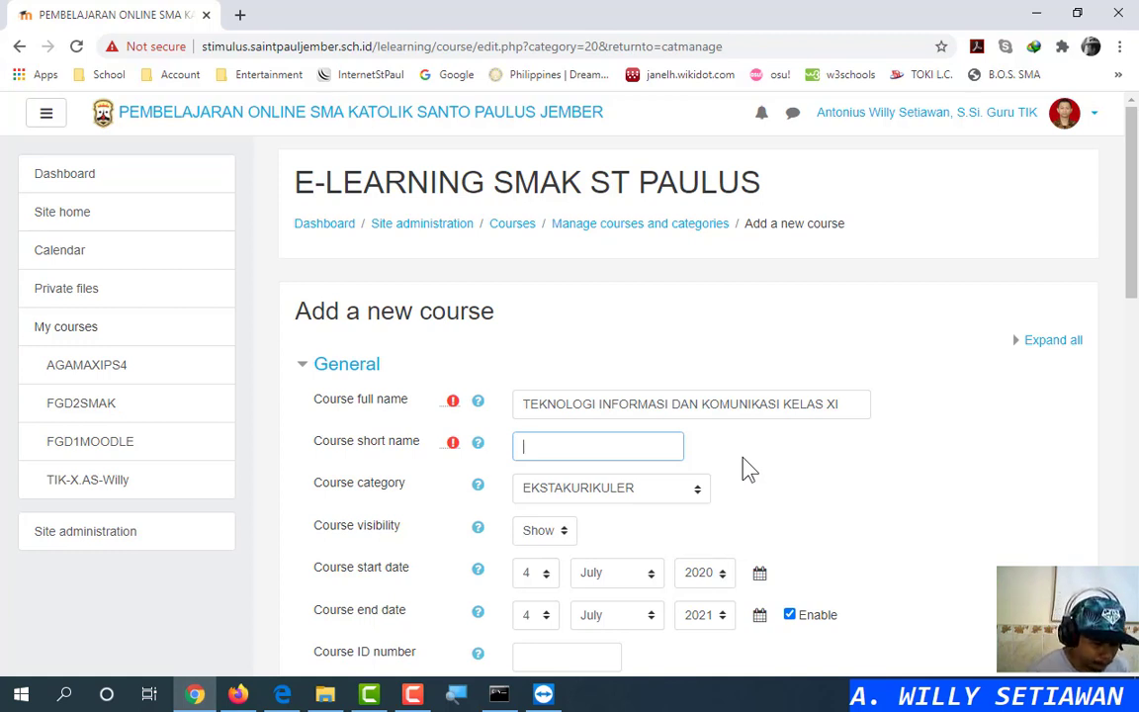
Replace the course full name with FISIKA KELAS X
click(854, 396)
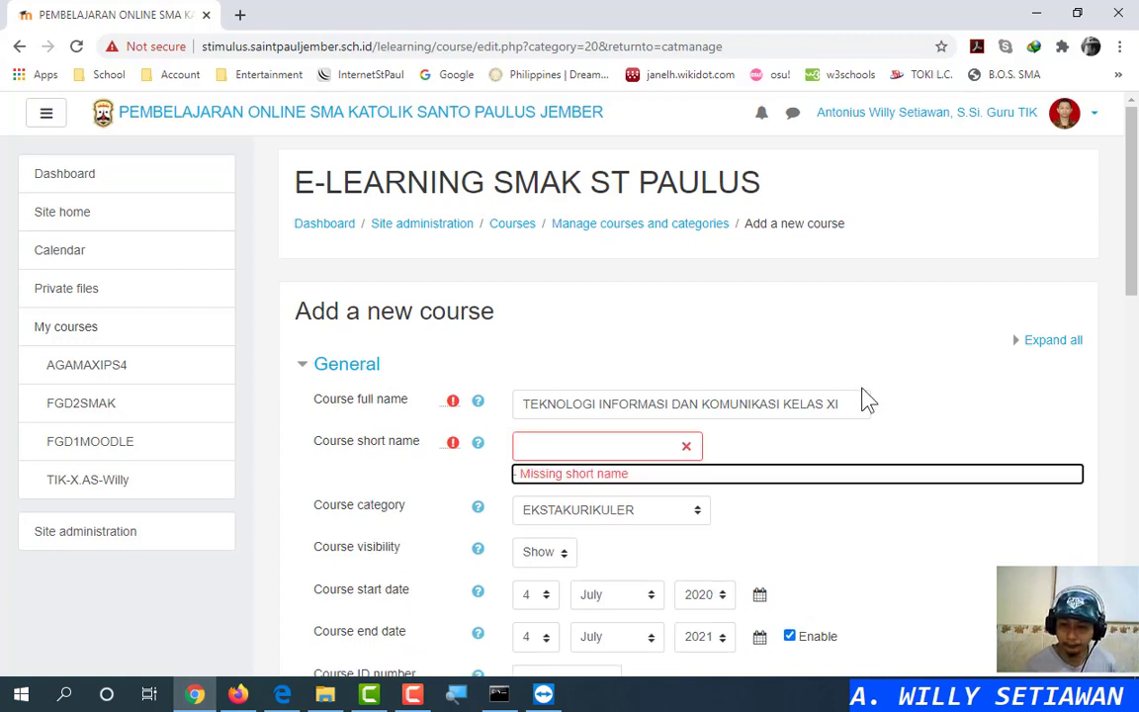
drag(838, 404, 495, 413)
key(BackSpace)
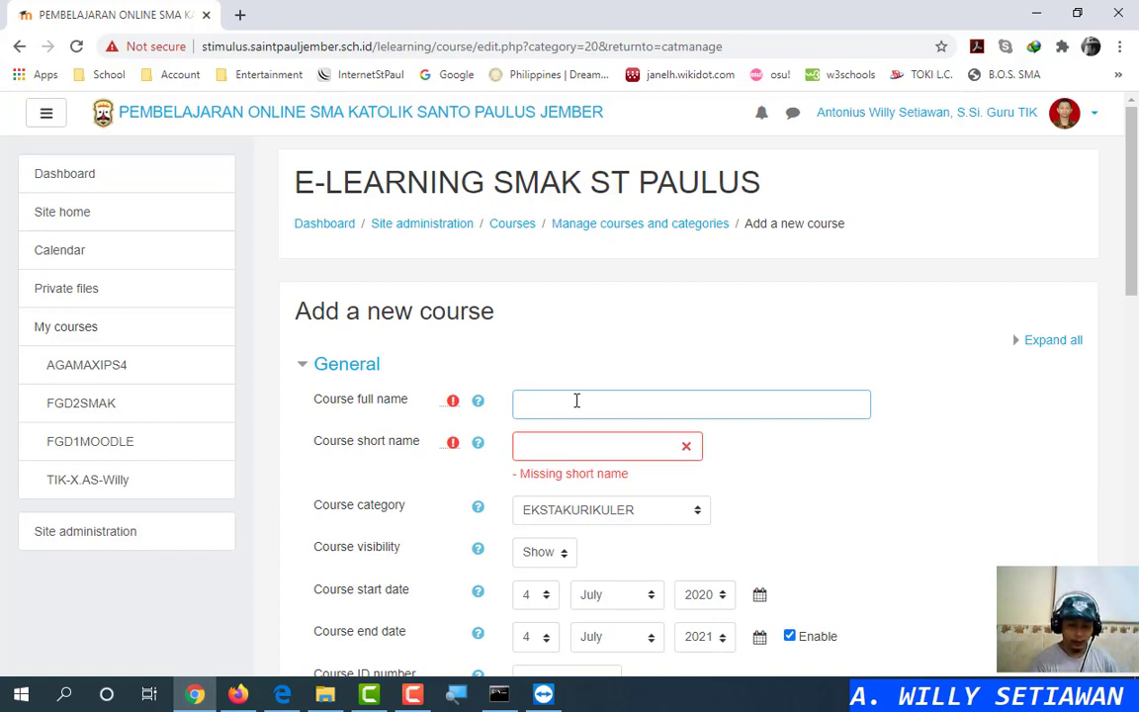
text(F)
key(BackSpace)
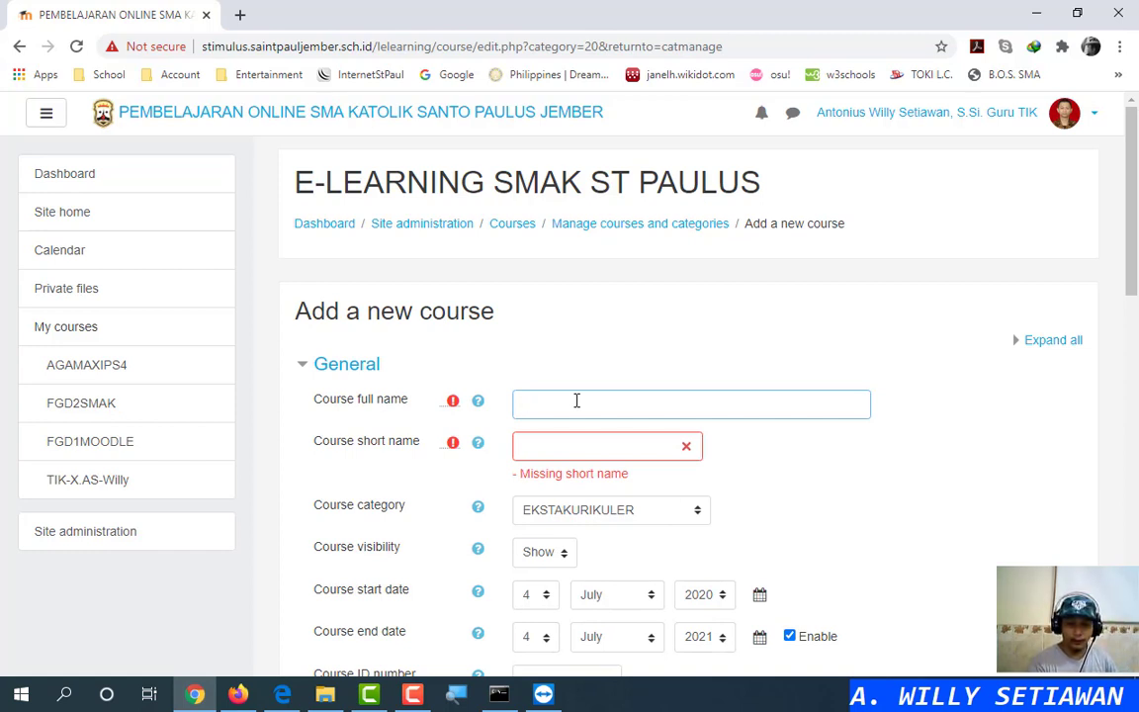
text(FISIKA KELAS X)
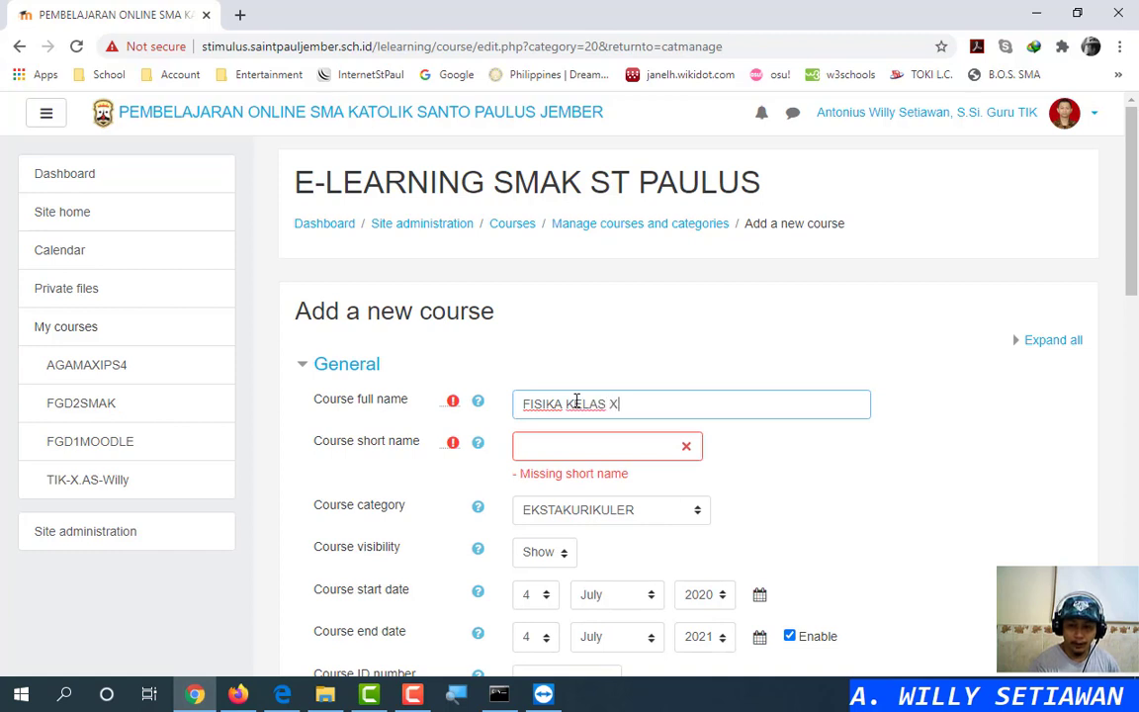
Enter the course short name as C3-Fis-X.A34- followed by the teacher's first name
click(573, 441)
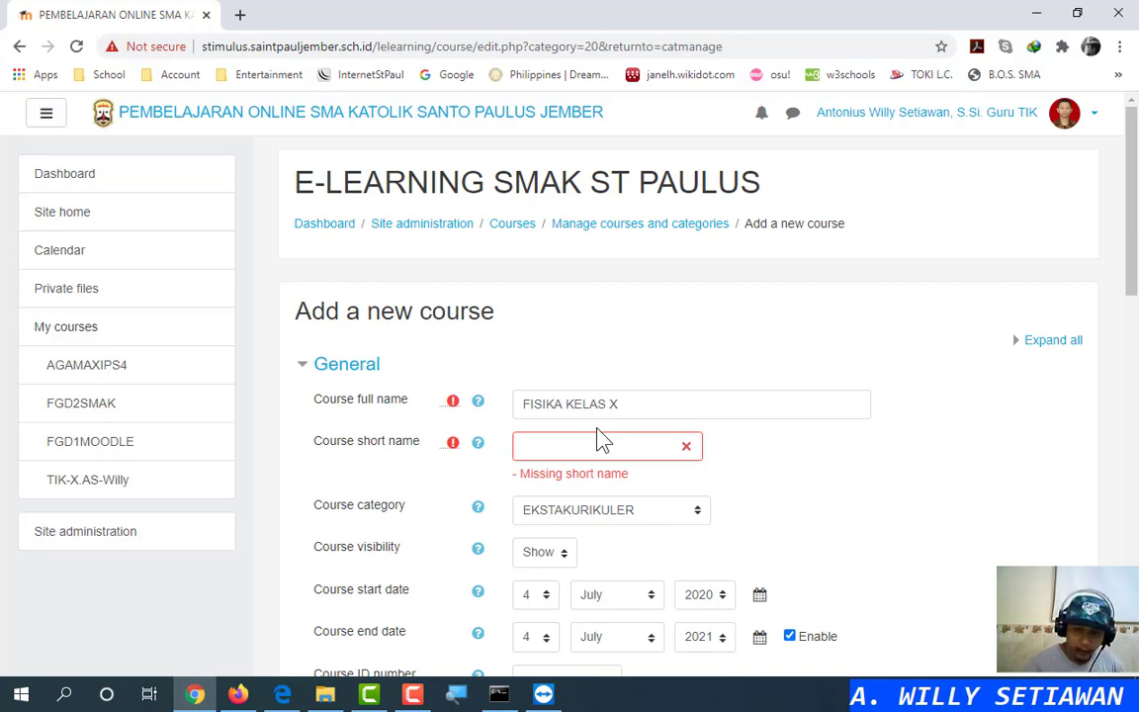
text(C)
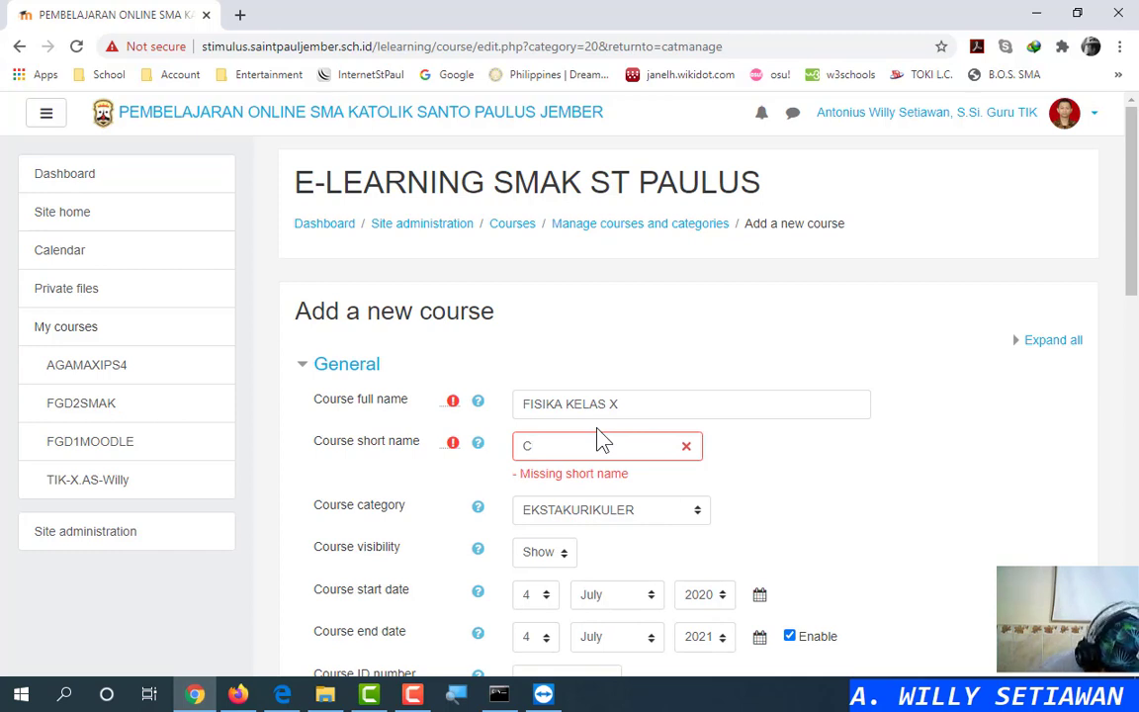
text(3)
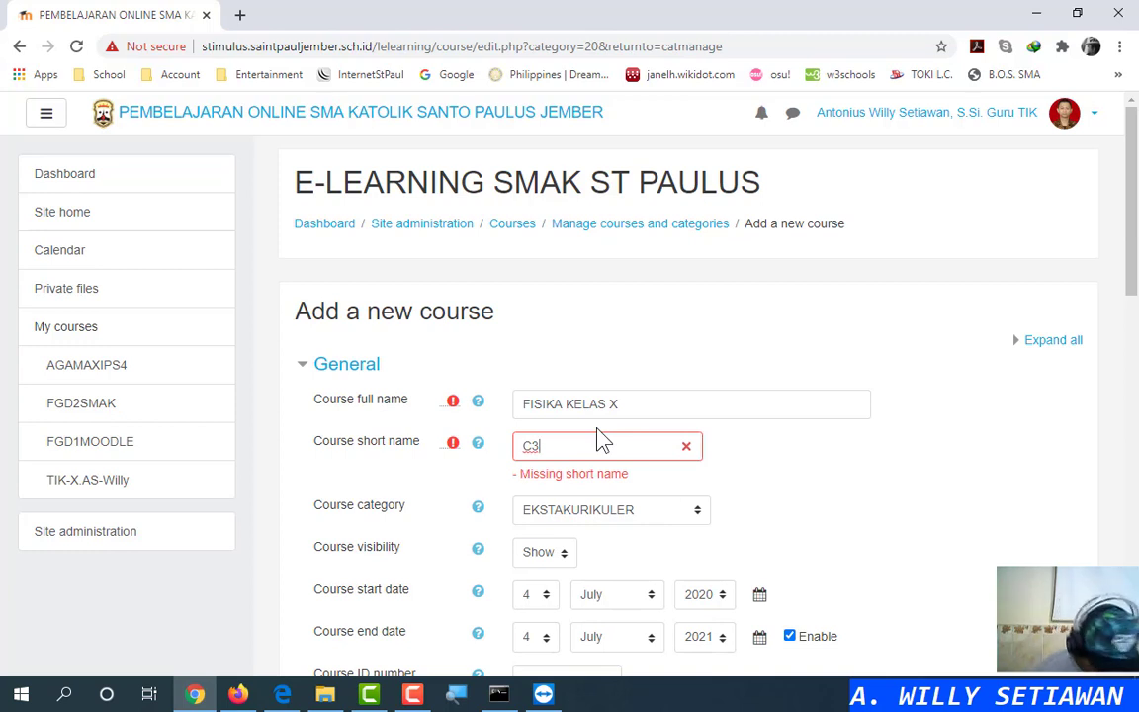
text(-Fis-X.A34)
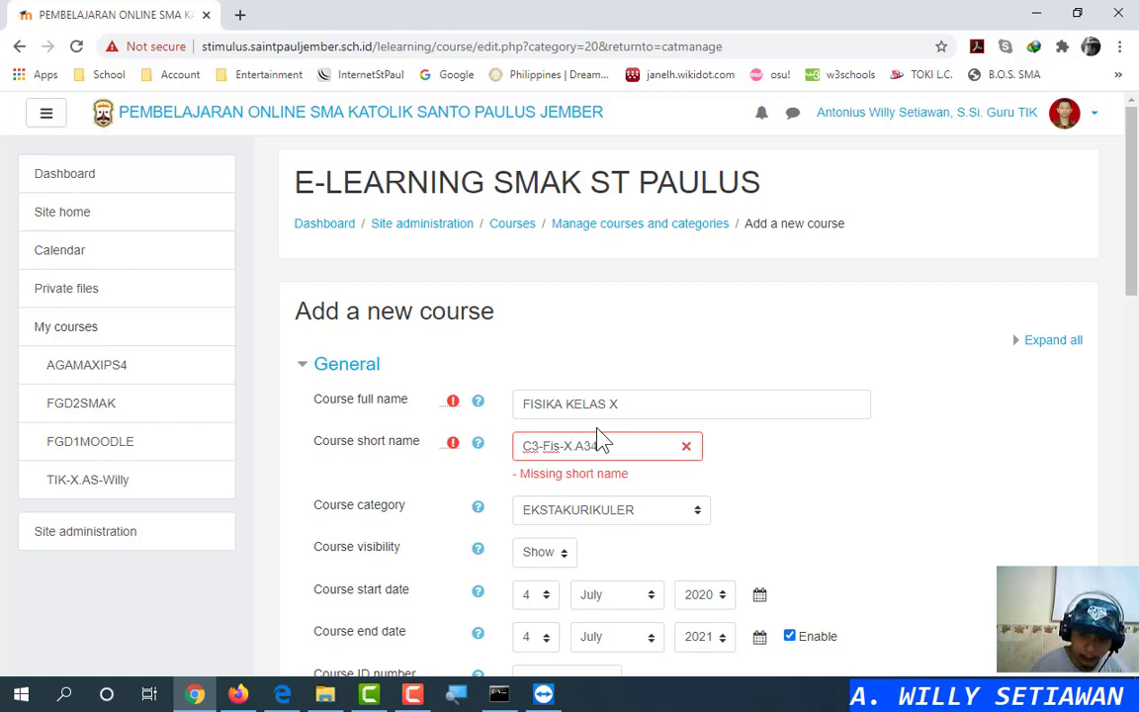
text(-Dedi)
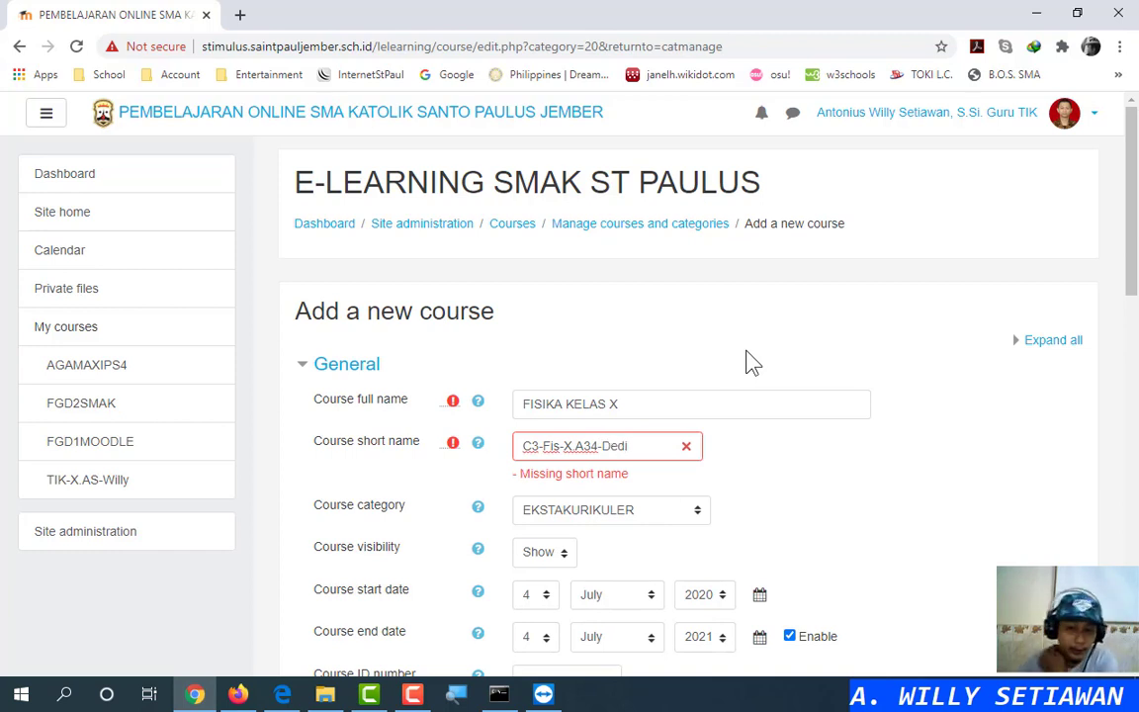
Examine the parts of the course short name: category code, subject, class group and teacher's name
click(699, 407)
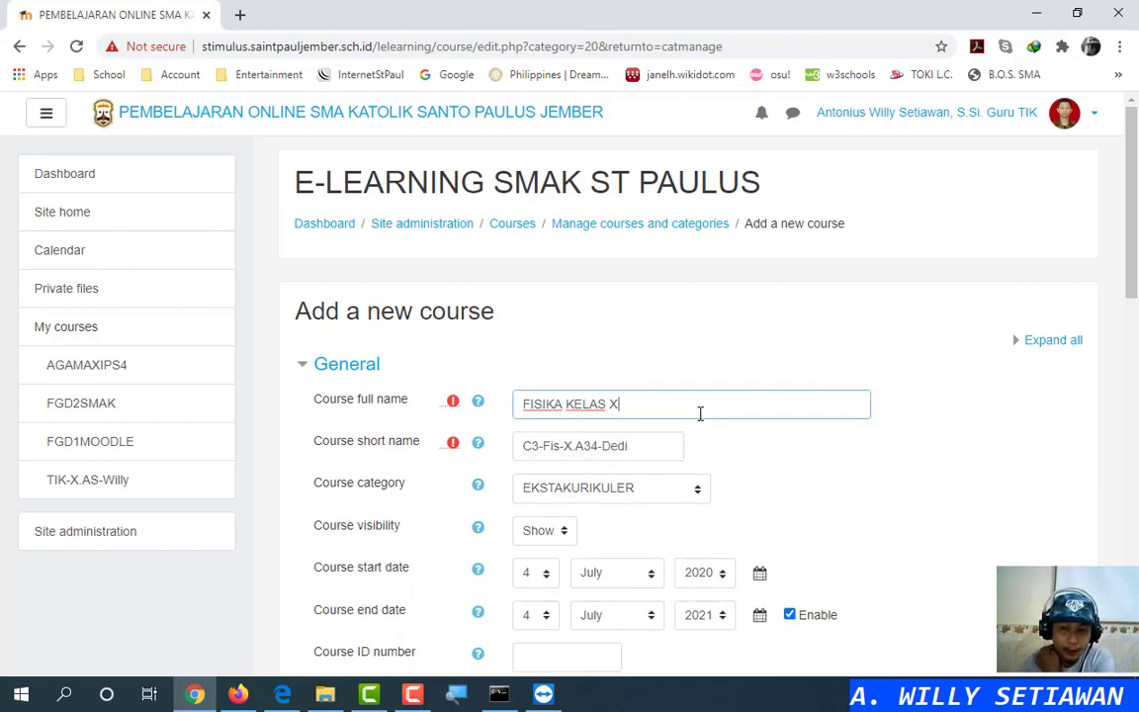
click(659, 444)
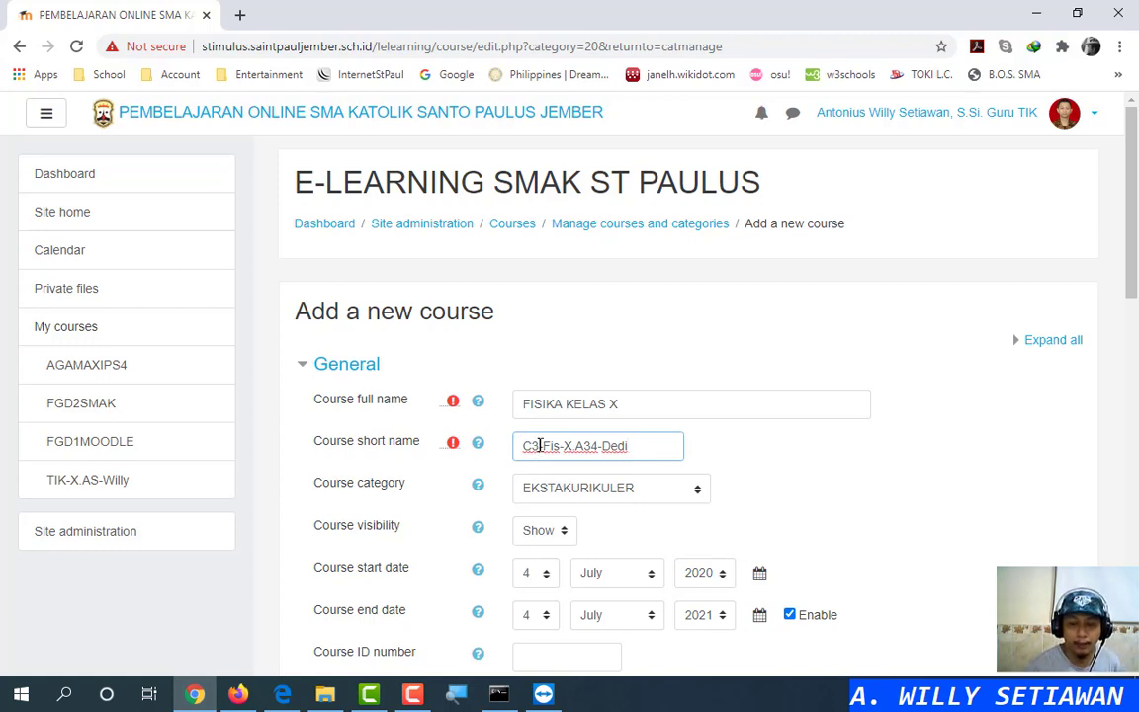
drag(535, 446, 515, 446)
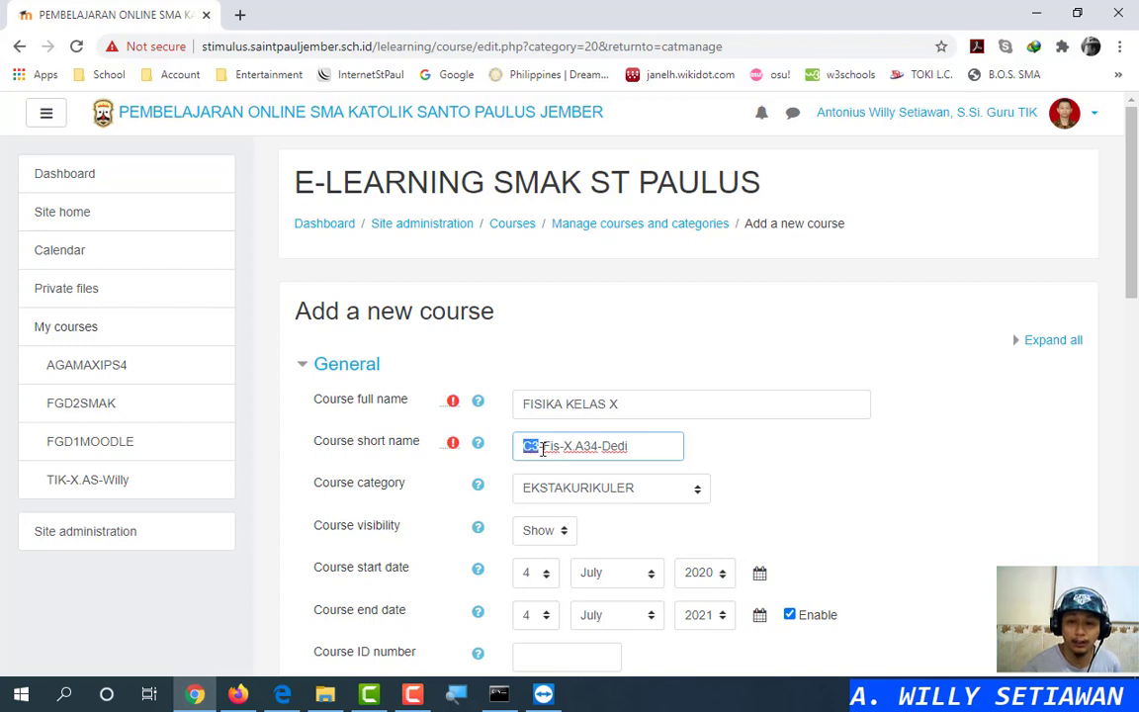
text(C3)
double_click(550, 446)
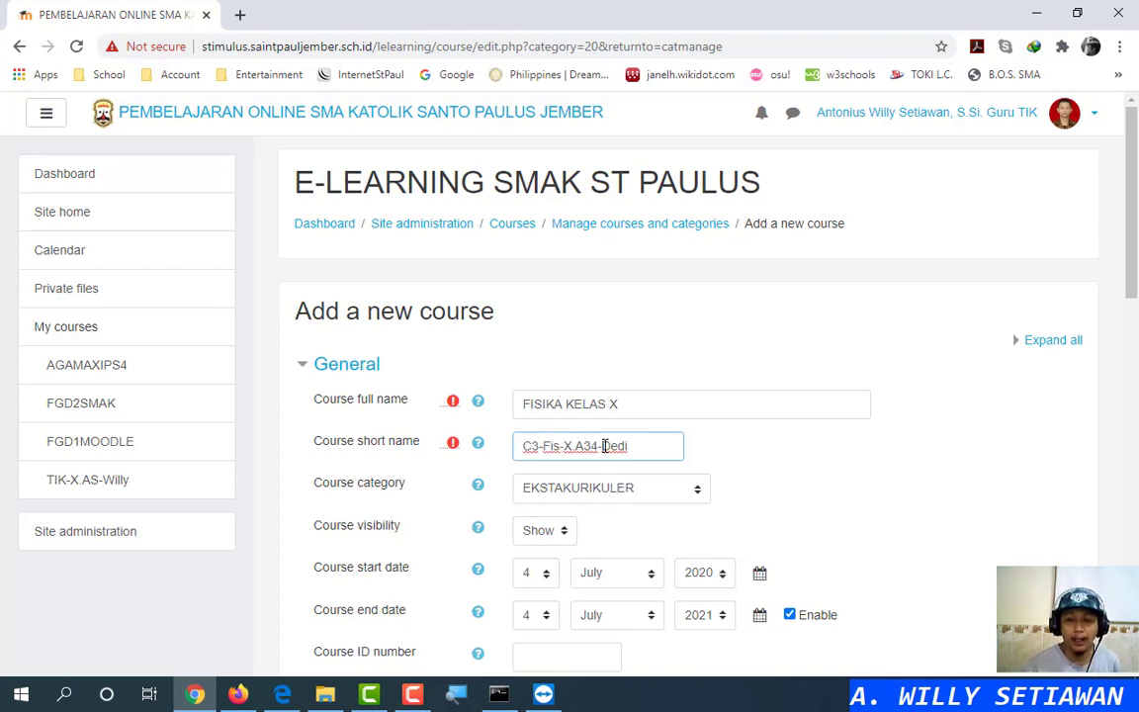
click(567, 446)
drag(567, 446, 590, 445)
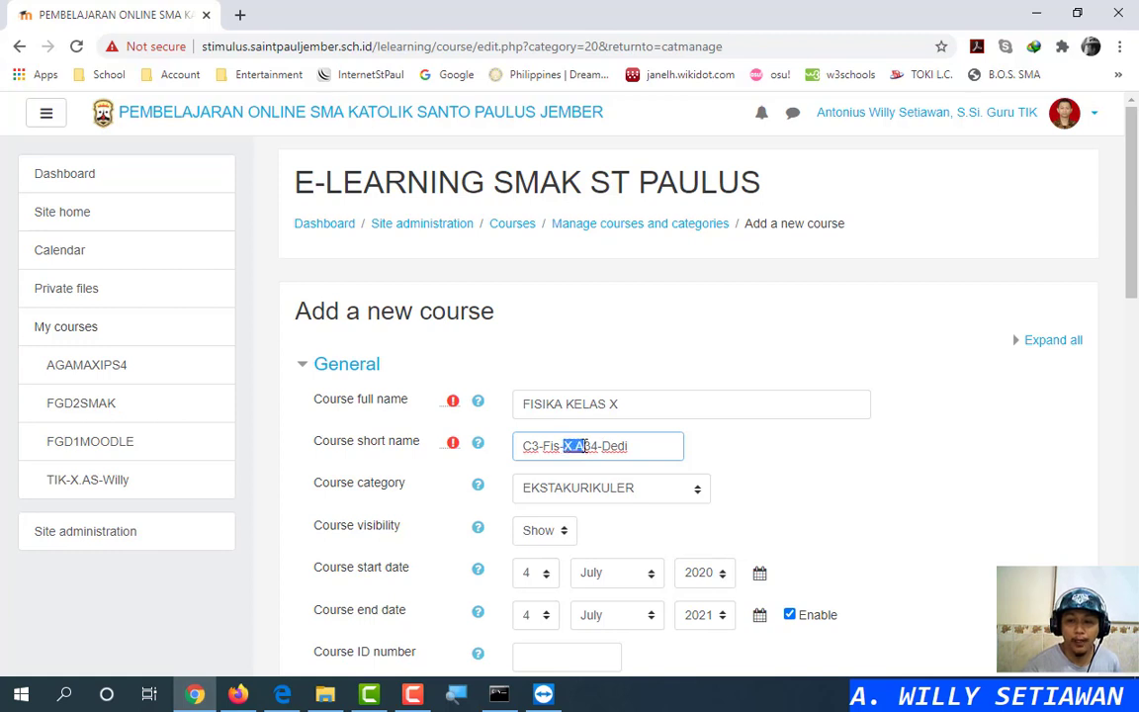
click(592, 446)
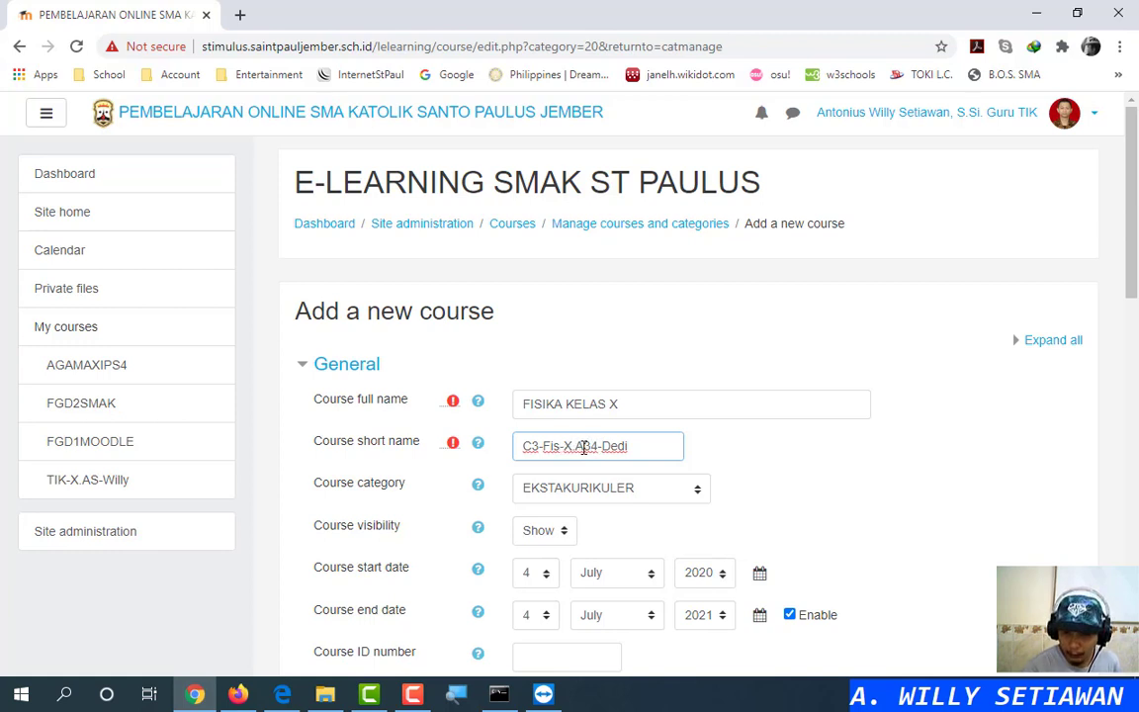
drag(582, 446, 598, 445)
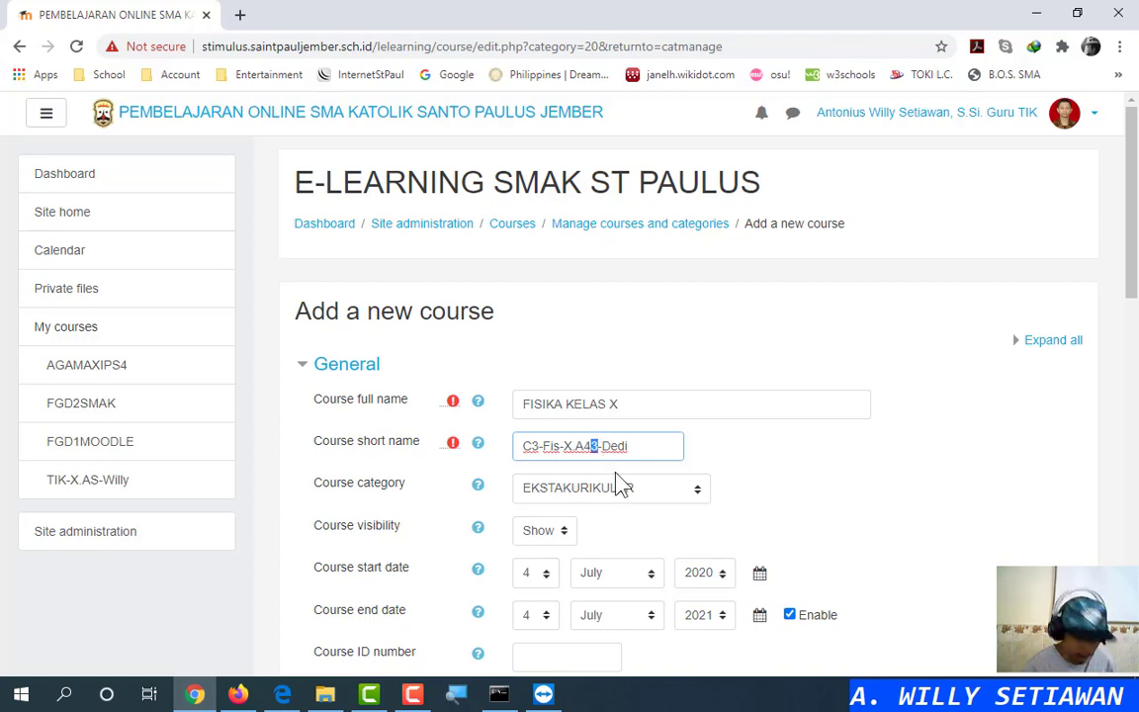
key(ctrl+z)
click(594, 447)
drag(592, 447, 597, 447)
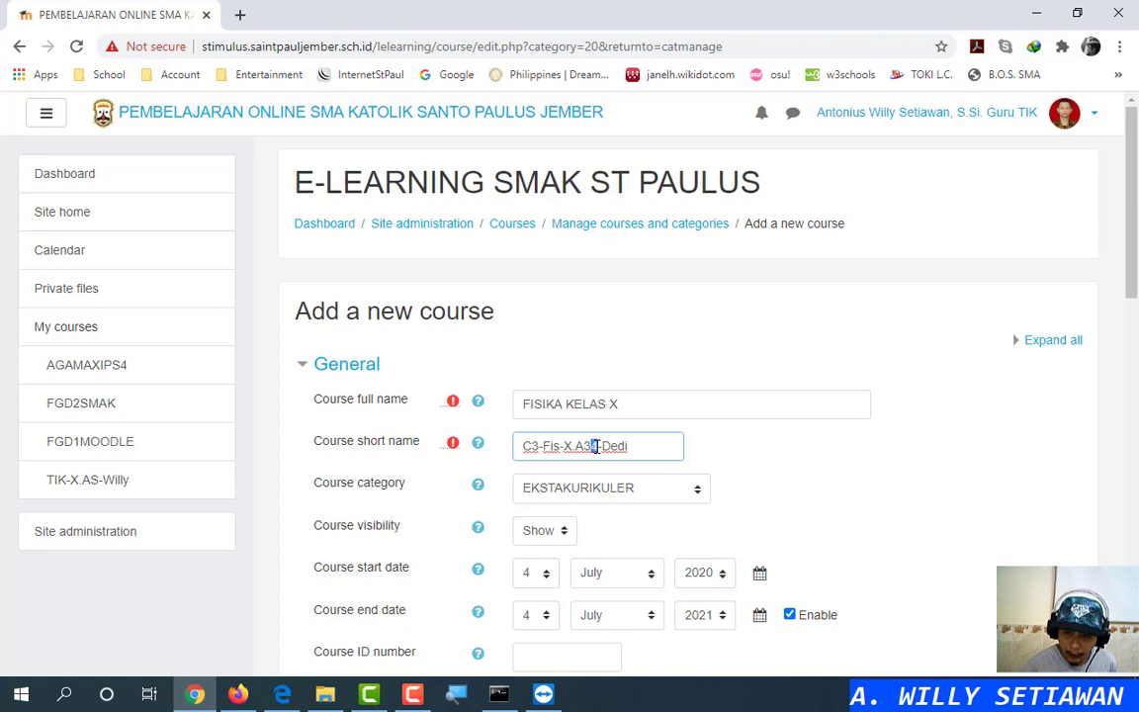
click(633, 447)
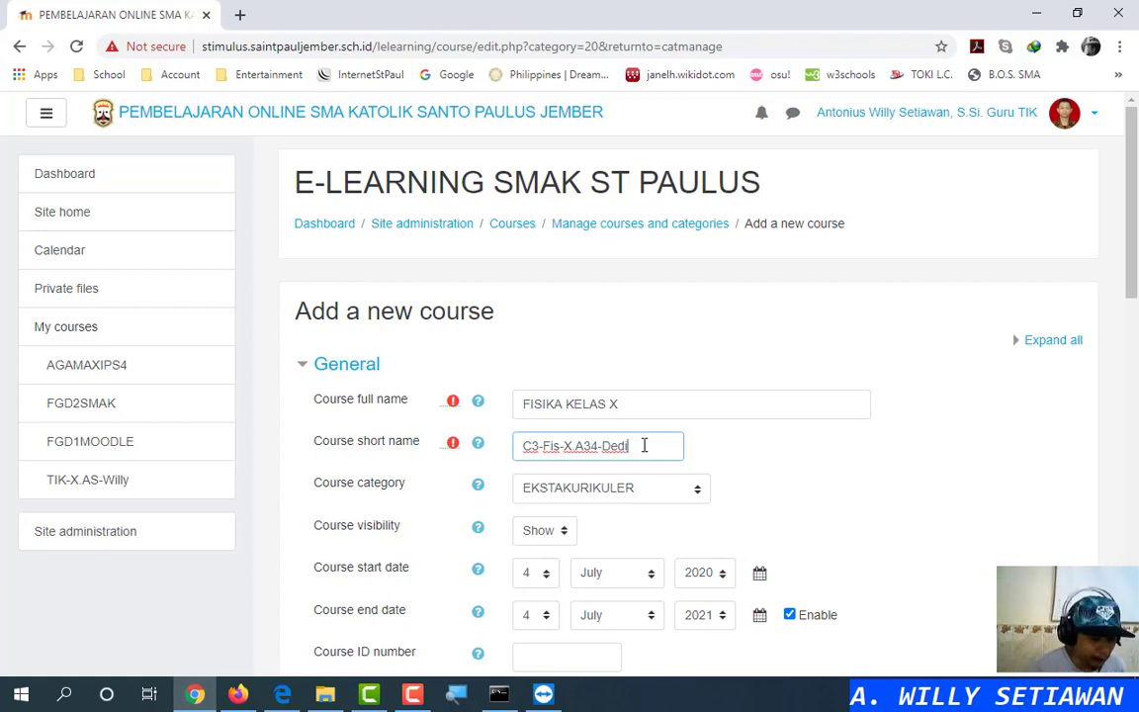
Change the course full name back to TEKNOLOGI INFORMASI DAN KOMUNIKASI KELAS XI
drag(649, 445, 499, 452)
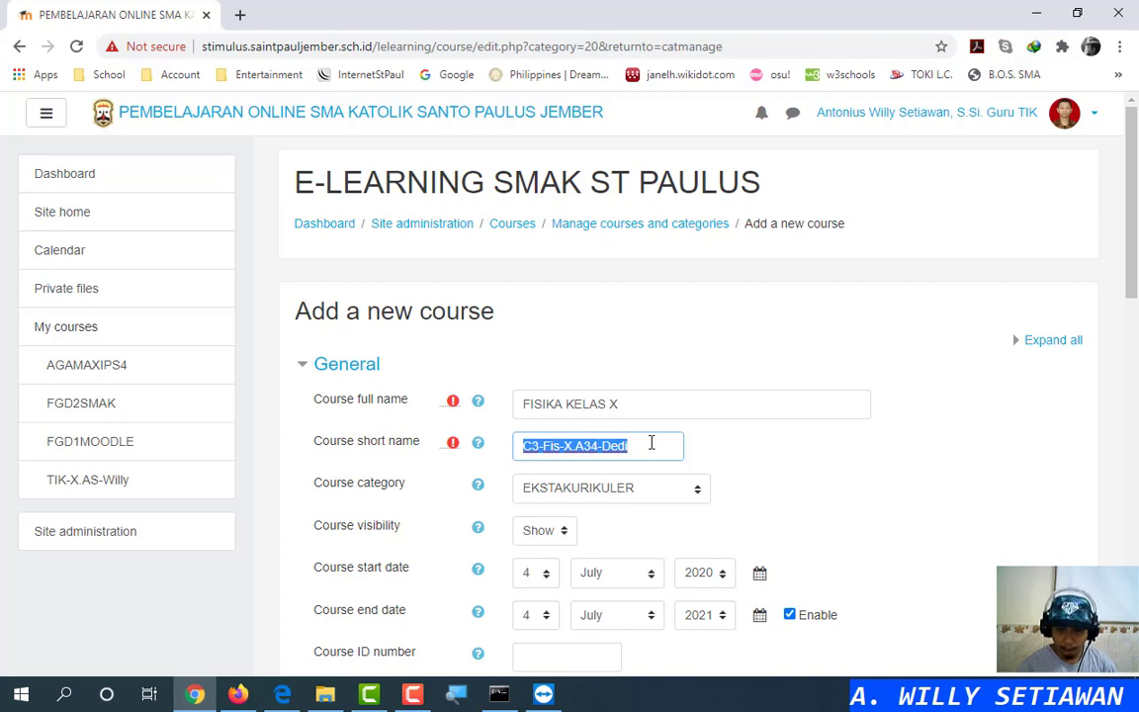
drag(642, 406, 472, 407)
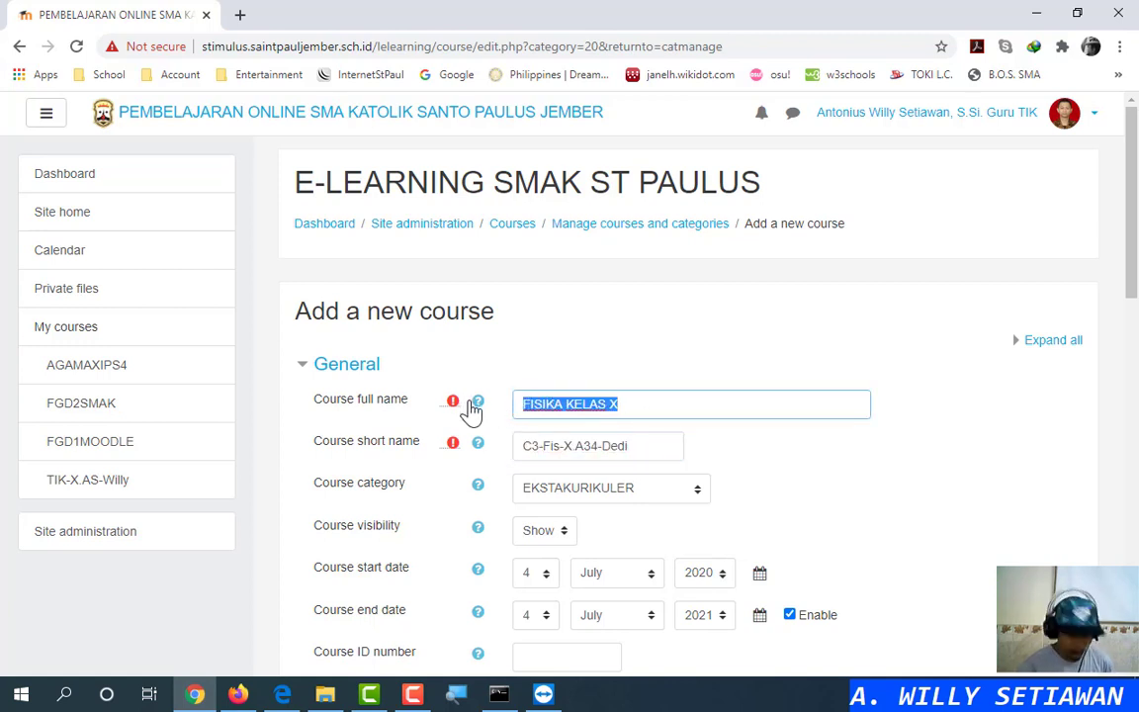
text(TEKNOLOGI INFORMASI DAN KOMUNIKASI KELAS XI)
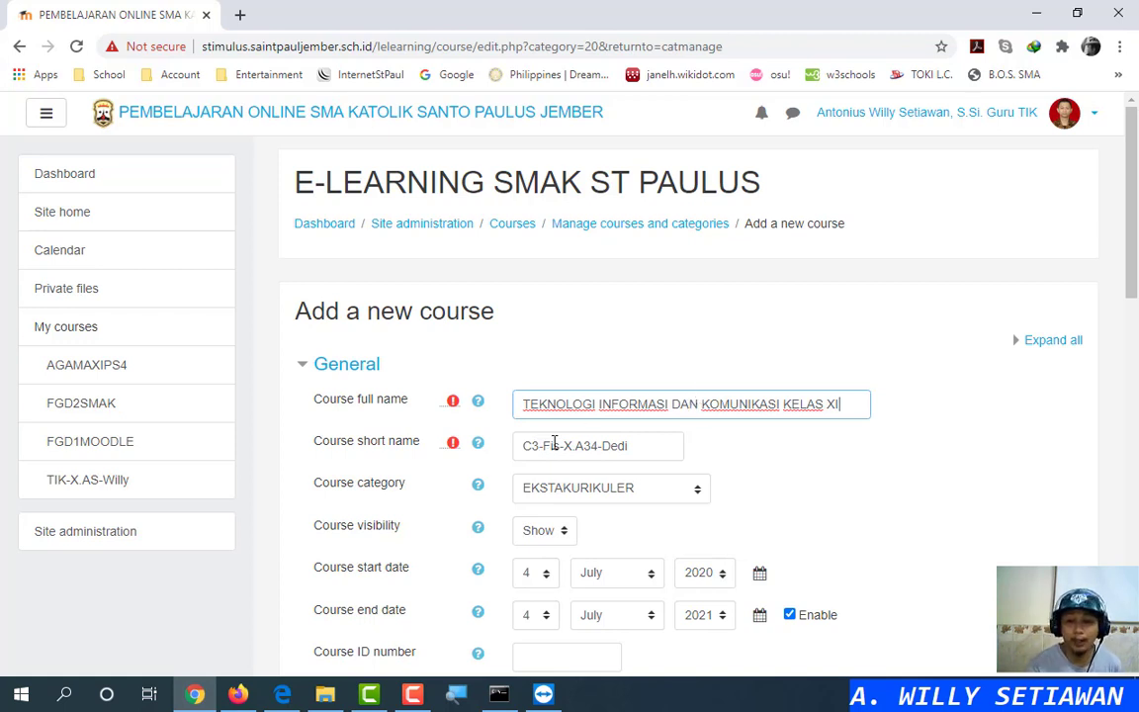
Remove the C3- prefix from the course short name and change its subject and class level to TIK-XI
drag(541, 446, 509, 452)
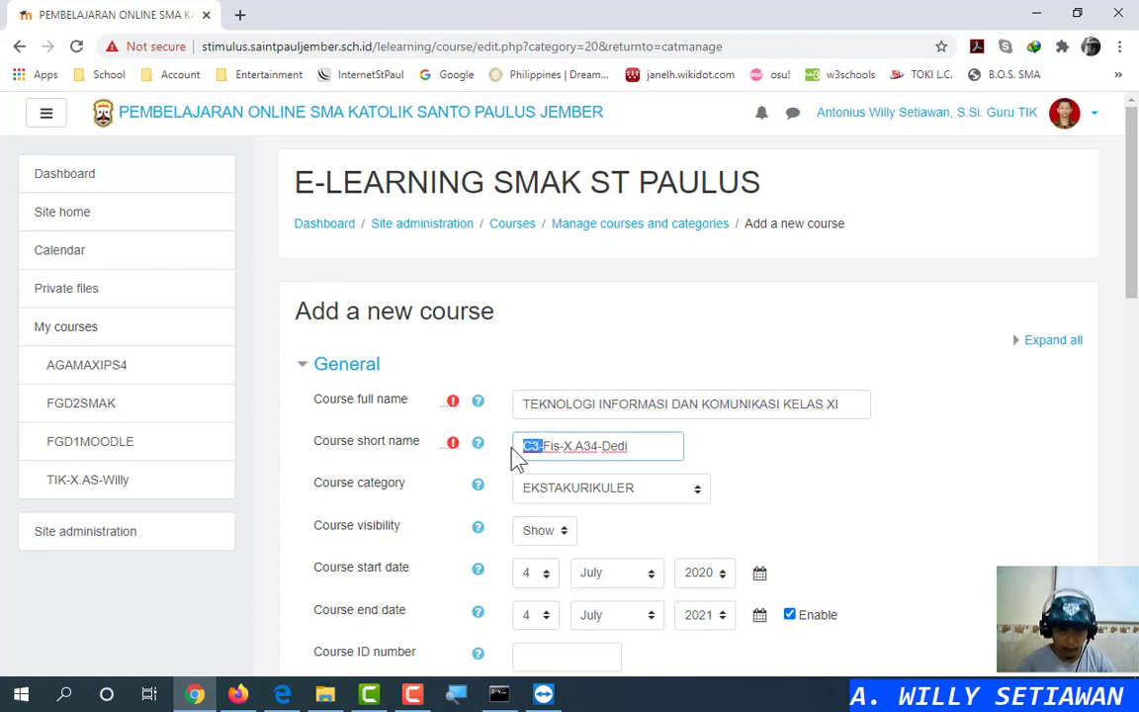
key(BackSpace)
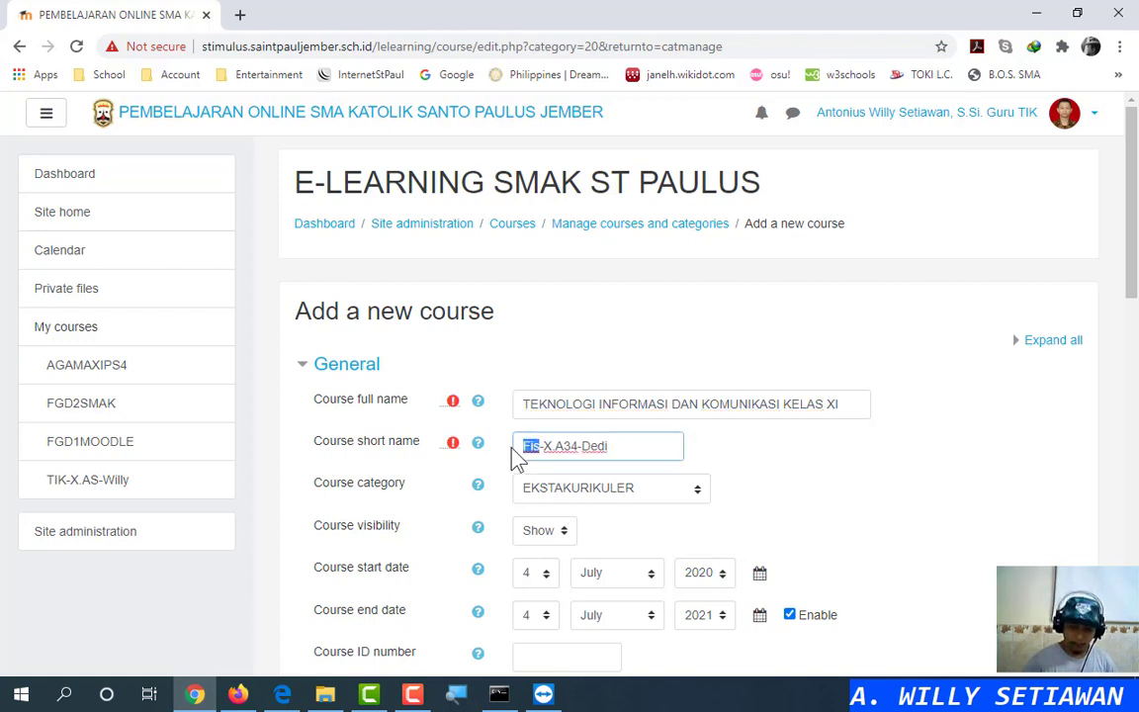
text(TIK)
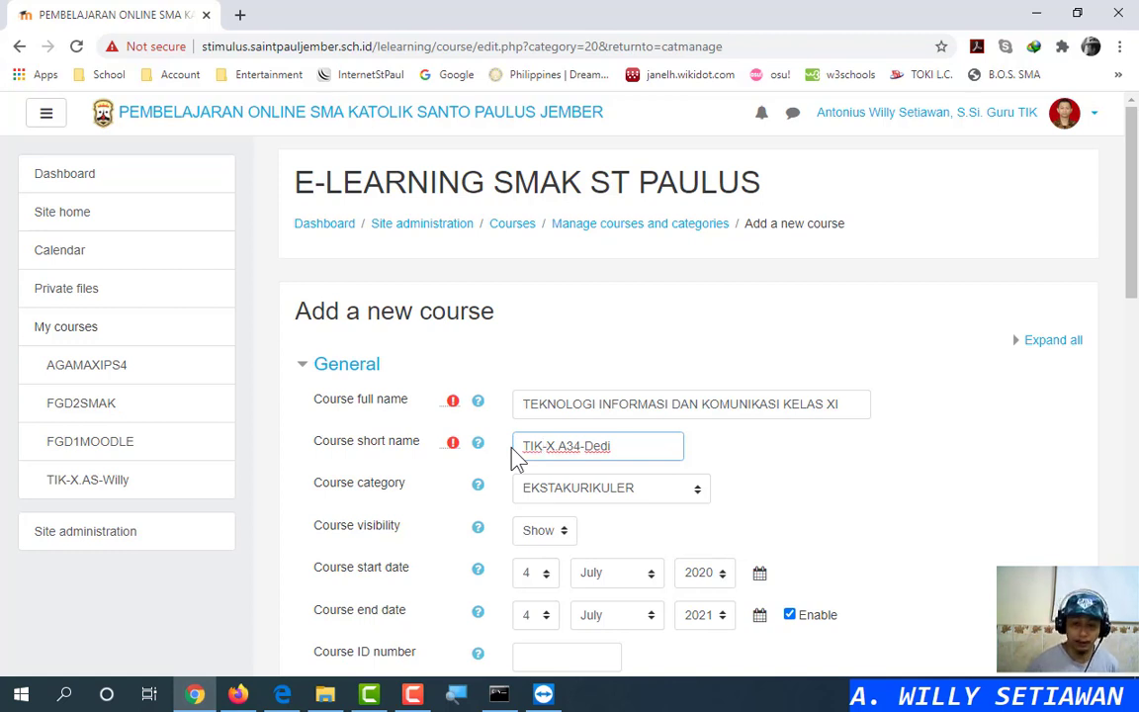
key(BackSpace)
text(I)
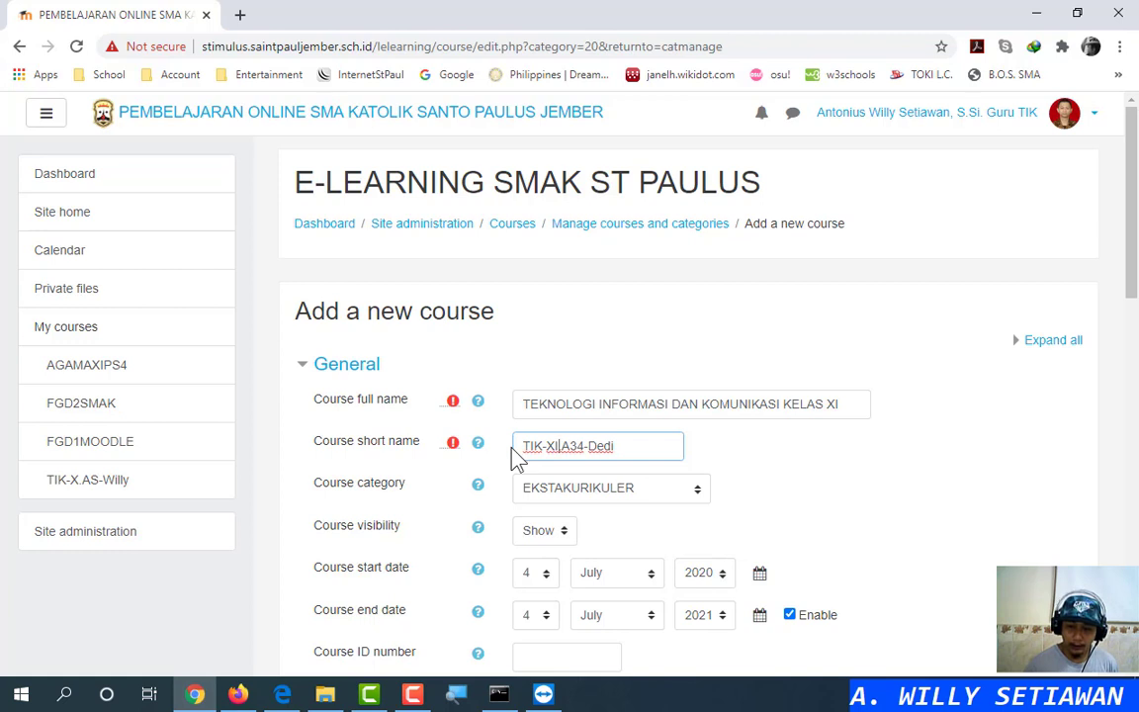
text(.)
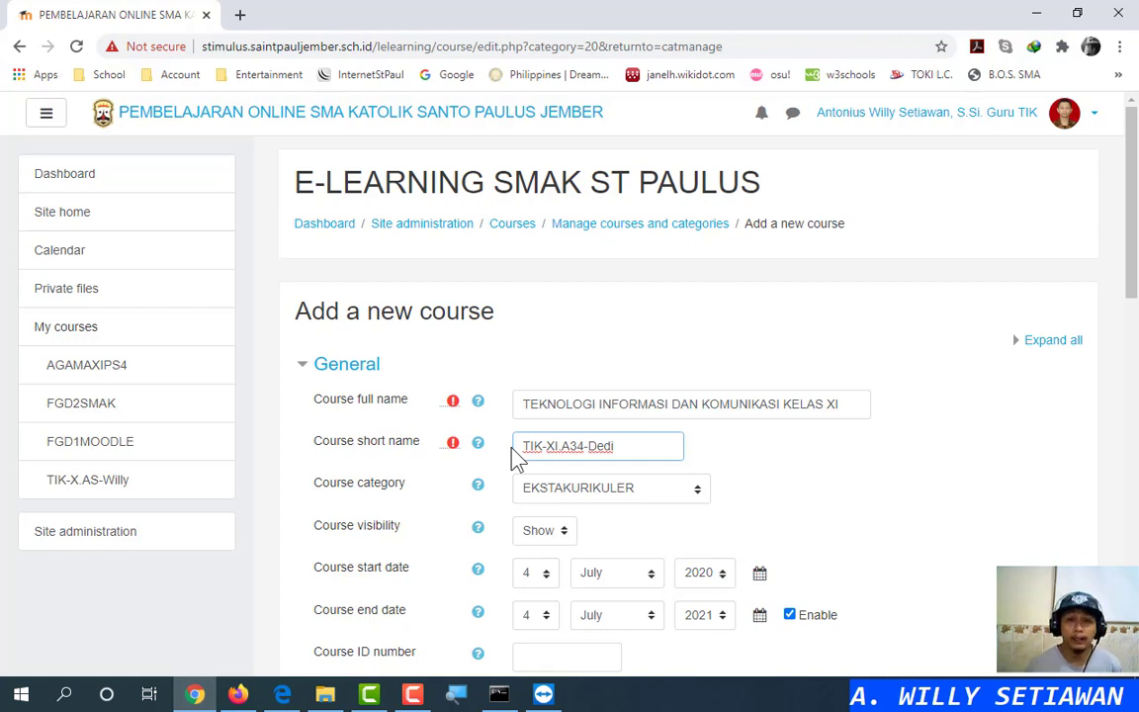
Change the class group in the course short name to AS and replace the ending with the new teacher's name
key(Right)
key(Right)
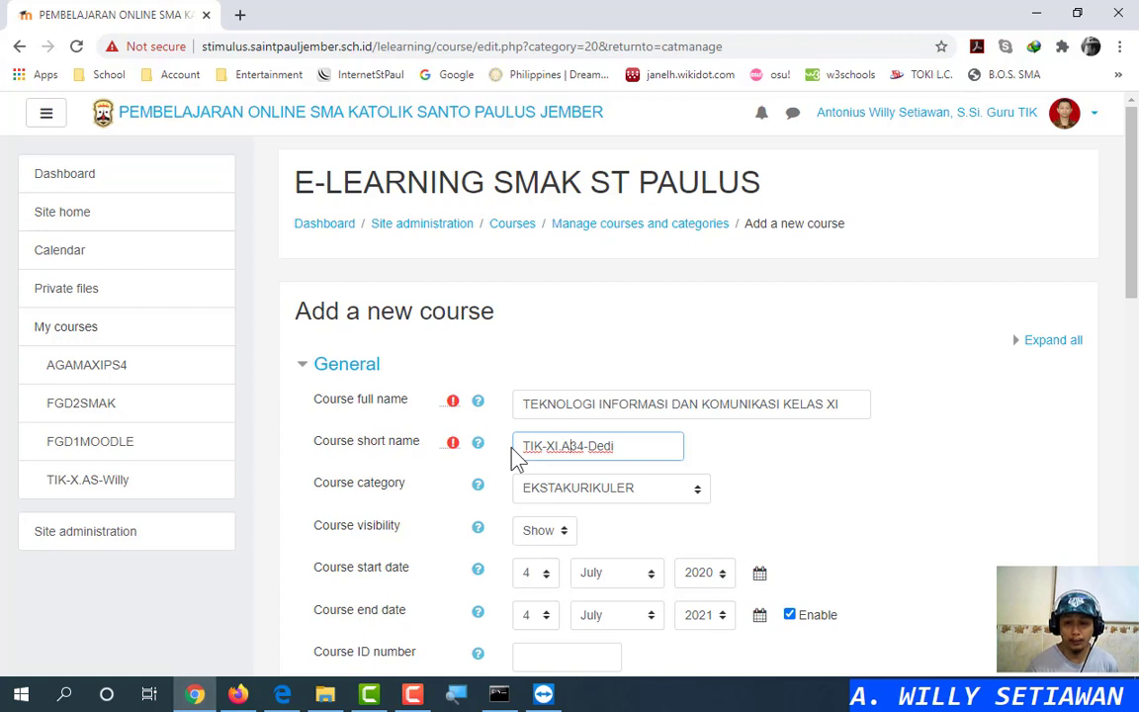
key(shift+Right)
key(shift+Right)
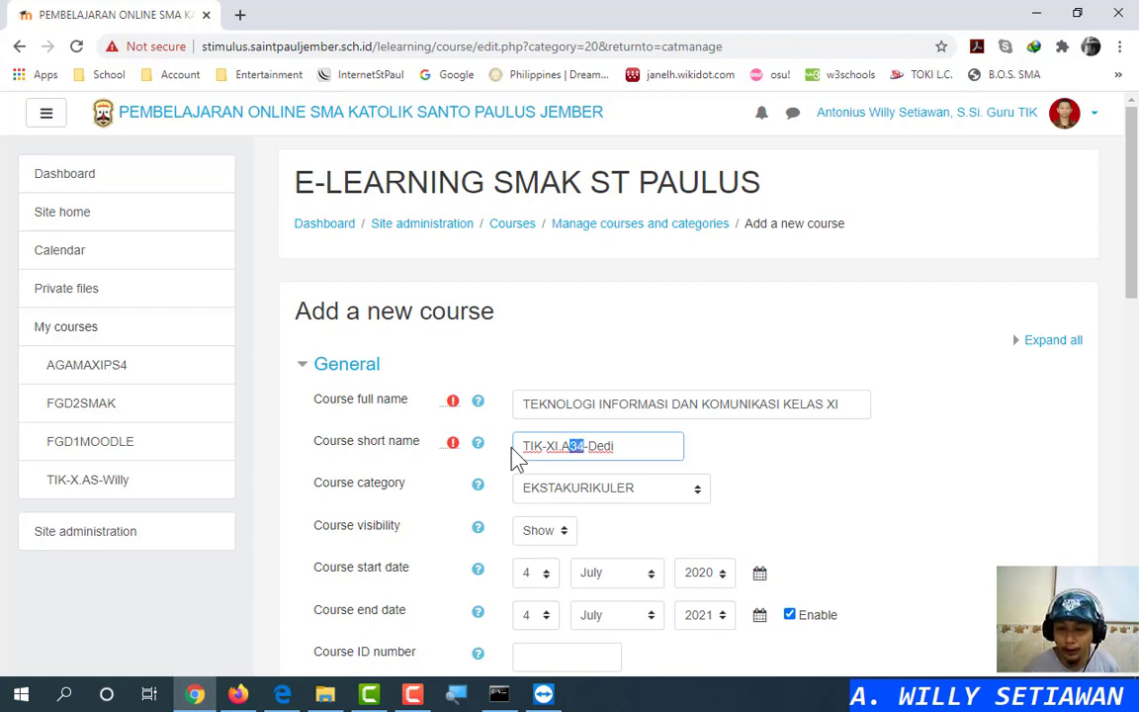
text(S)
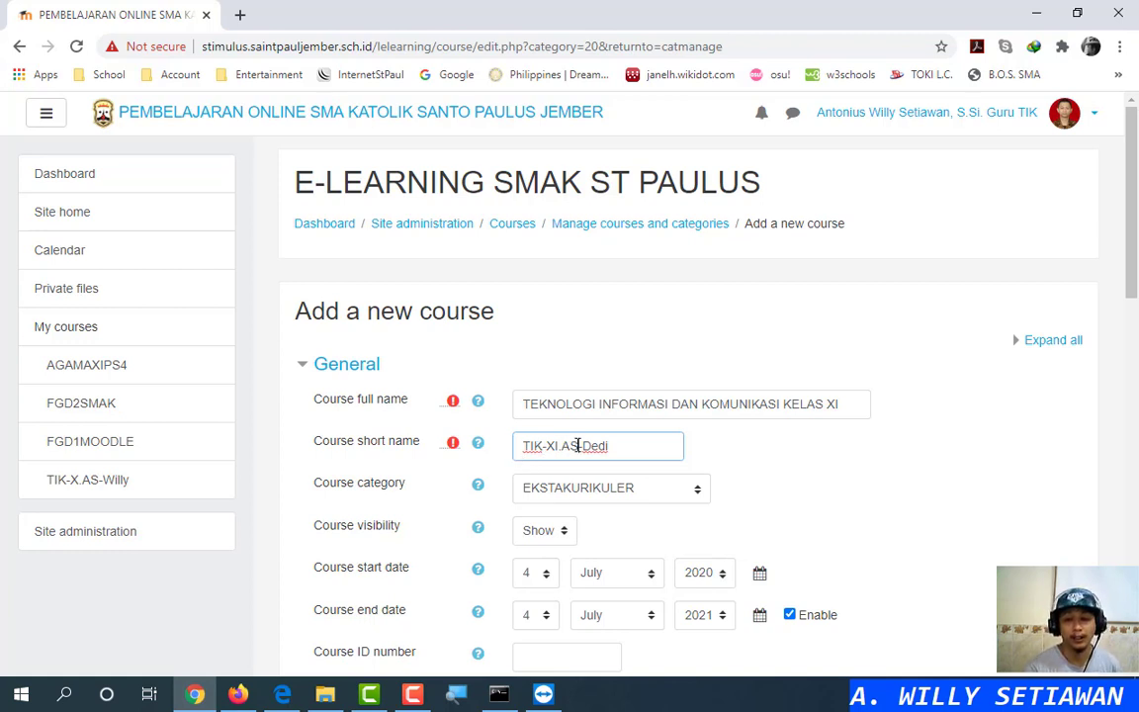
drag(581, 446, 635, 436)
text(Willy)
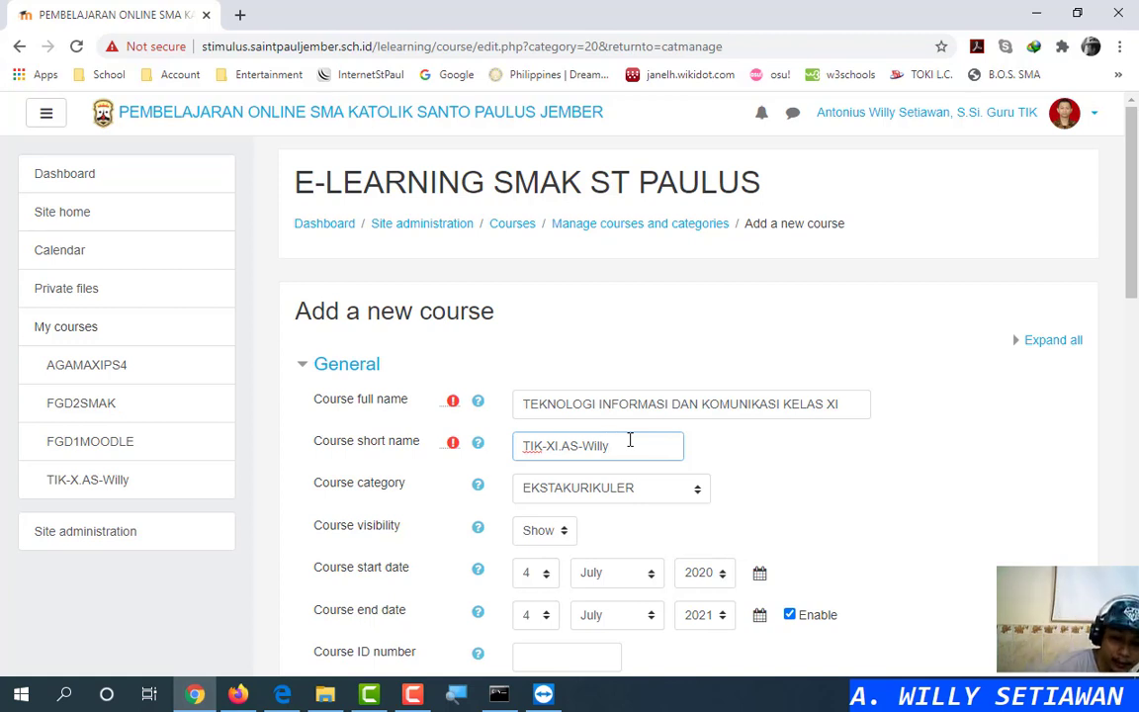
Examine the available course categories, keeping EKSTAKURIKULER selected
click(704, 501)
click(704, 502)
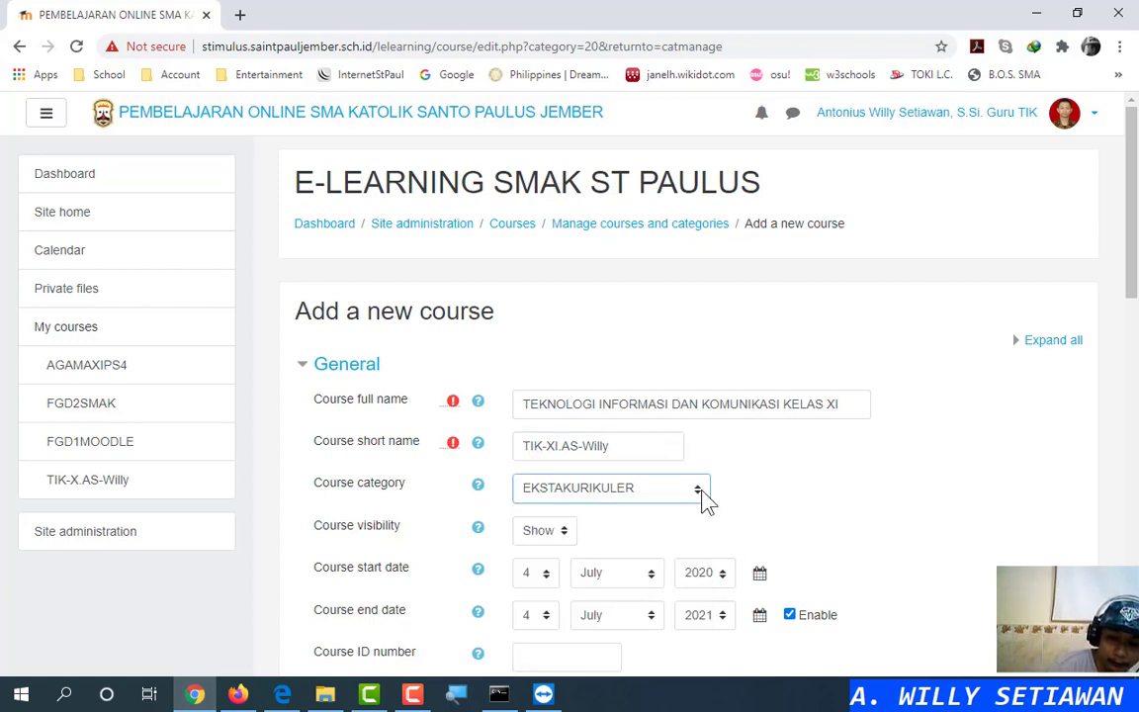
click(704, 502)
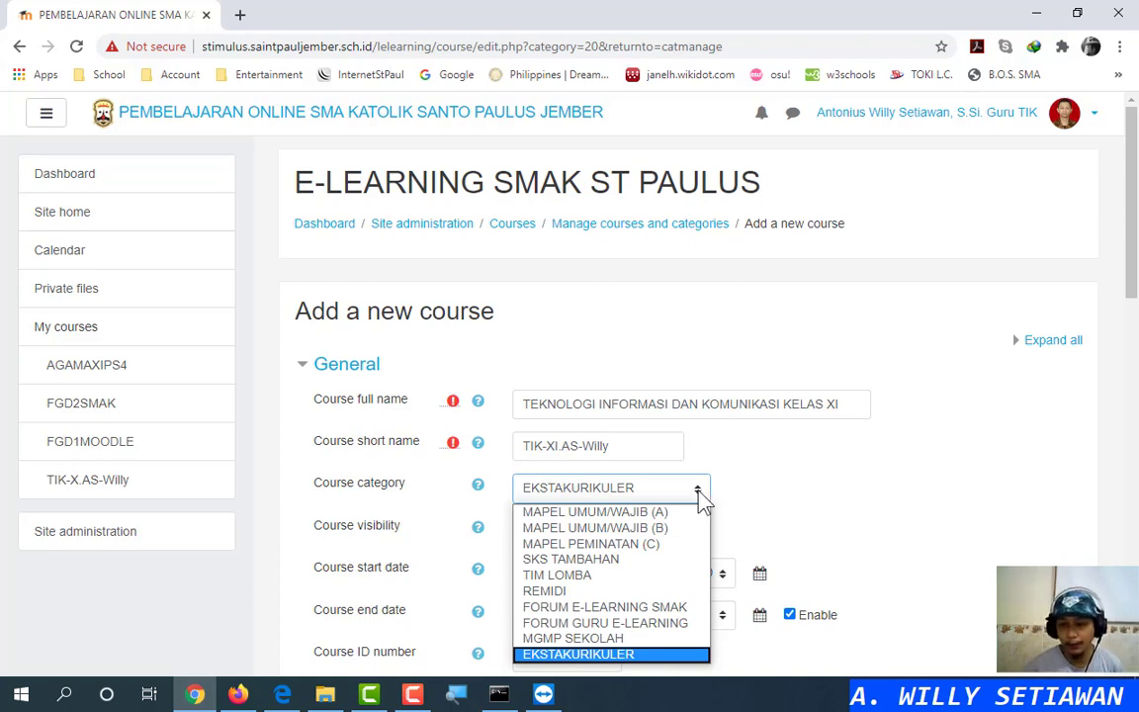
click(704, 501)
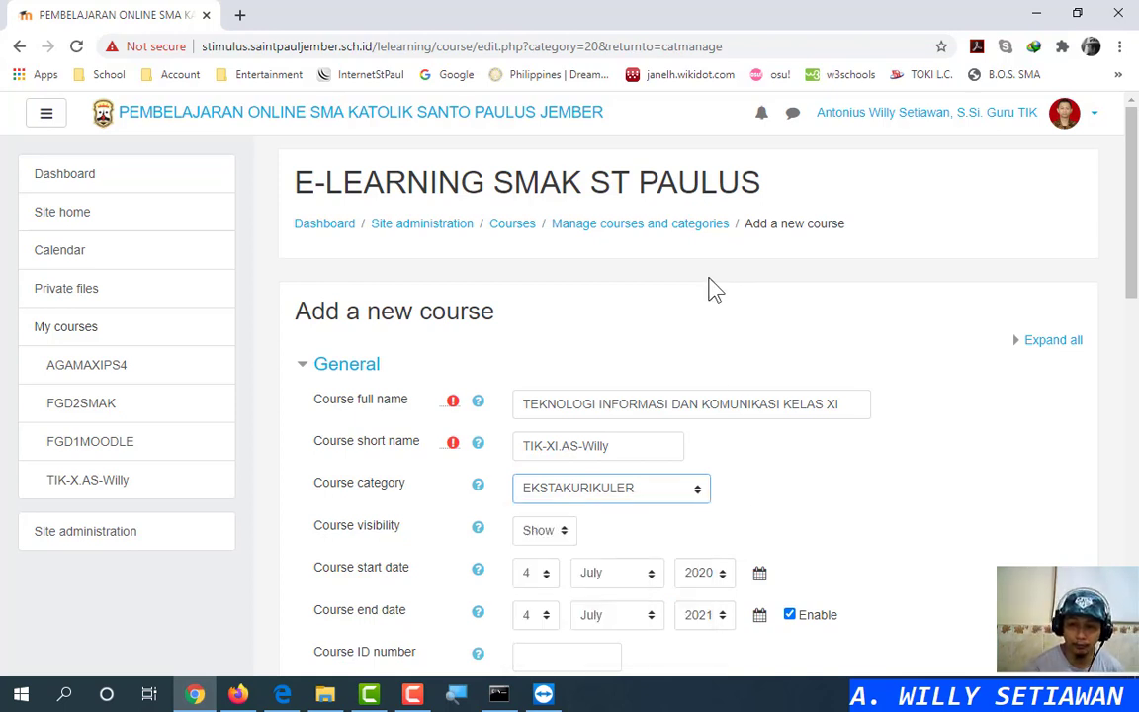
click(704, 499)
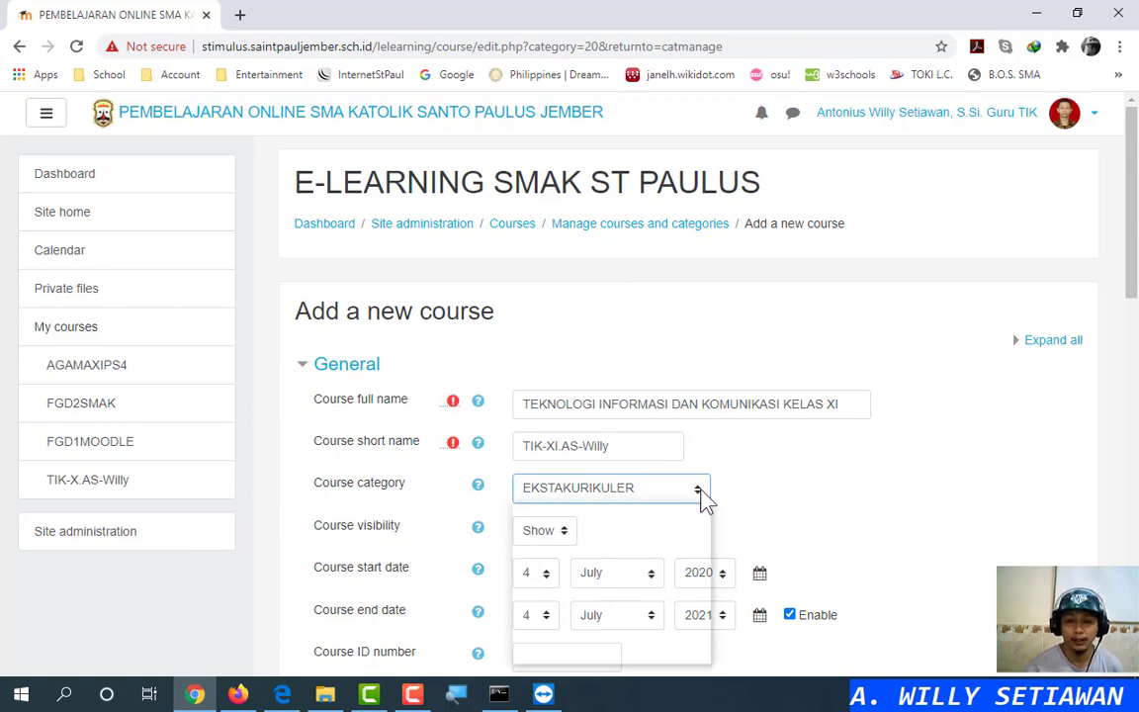
click(704, 500)
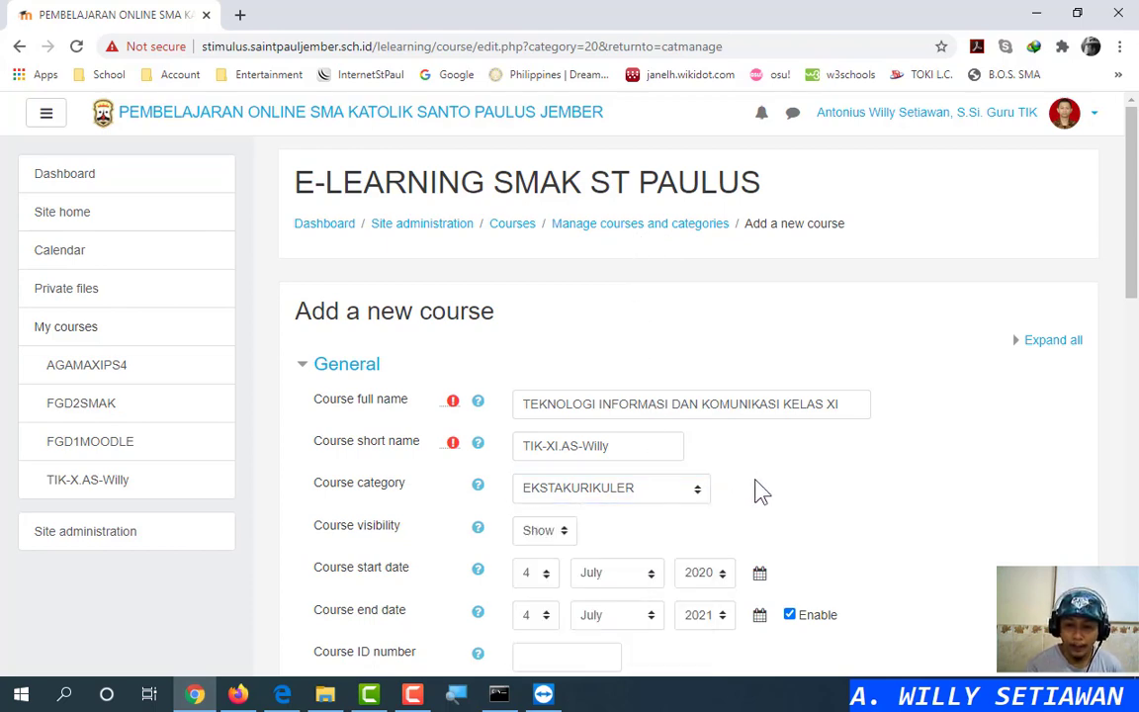
Set the course start date to 3 July 2020 and the end date to 2 July 2021
scroll(752, 498, down, 3)
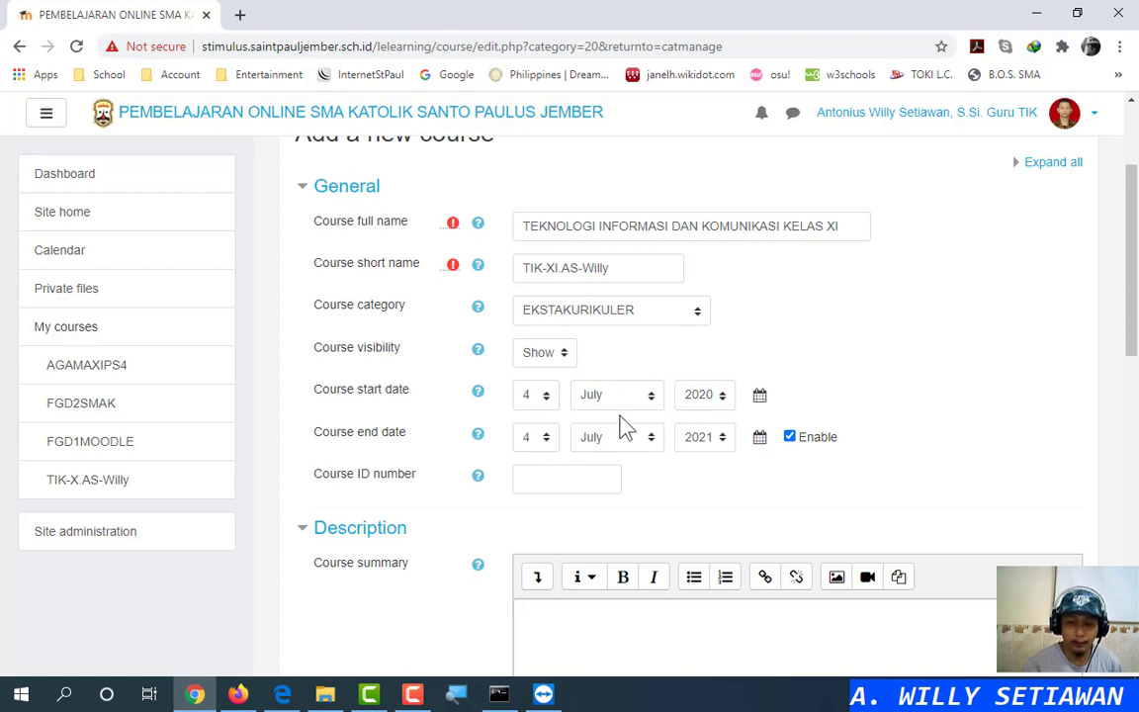
click(542, 404)
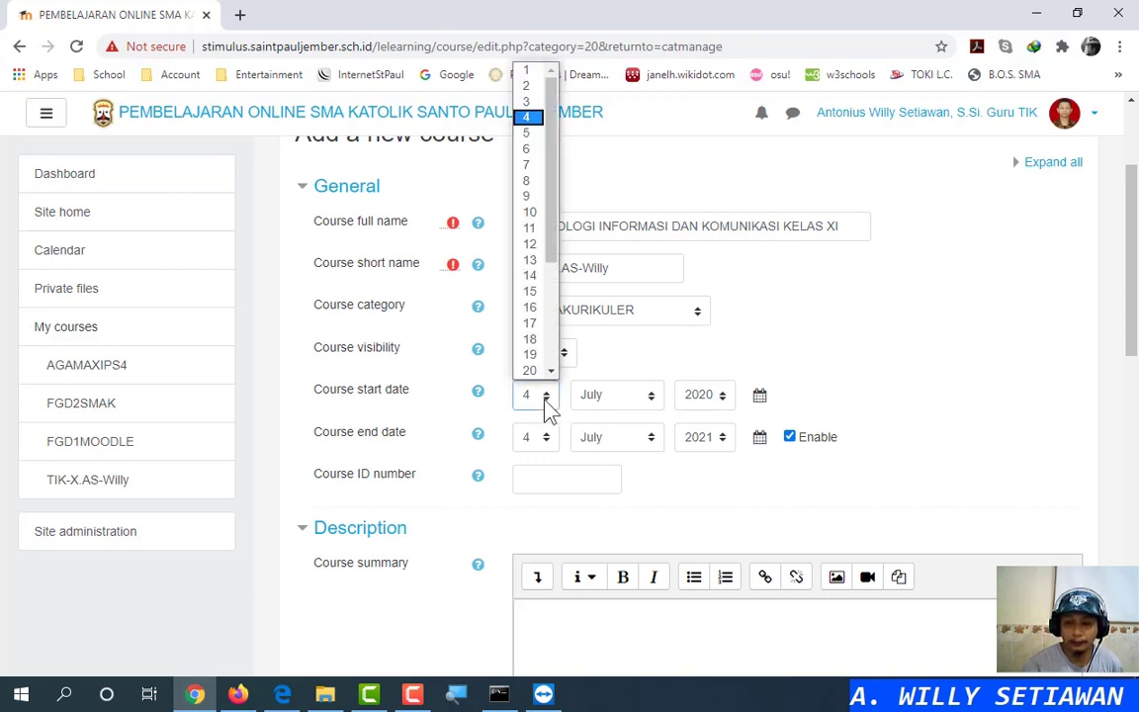
click(540, 107)
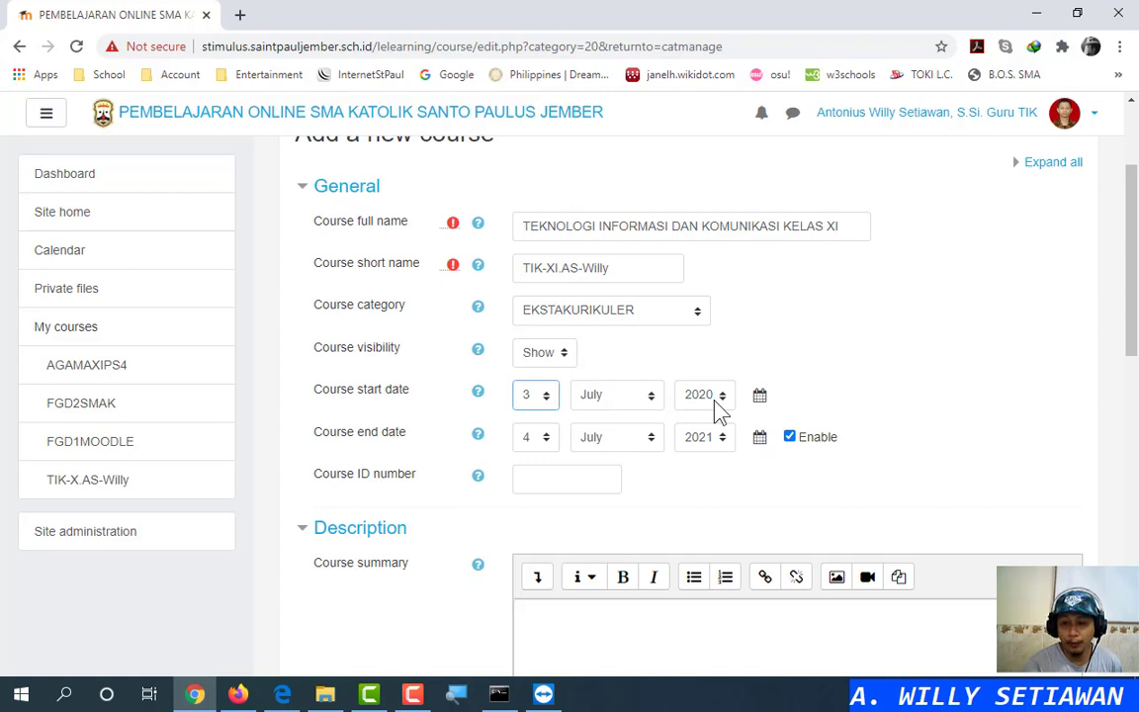
click(546, 441)
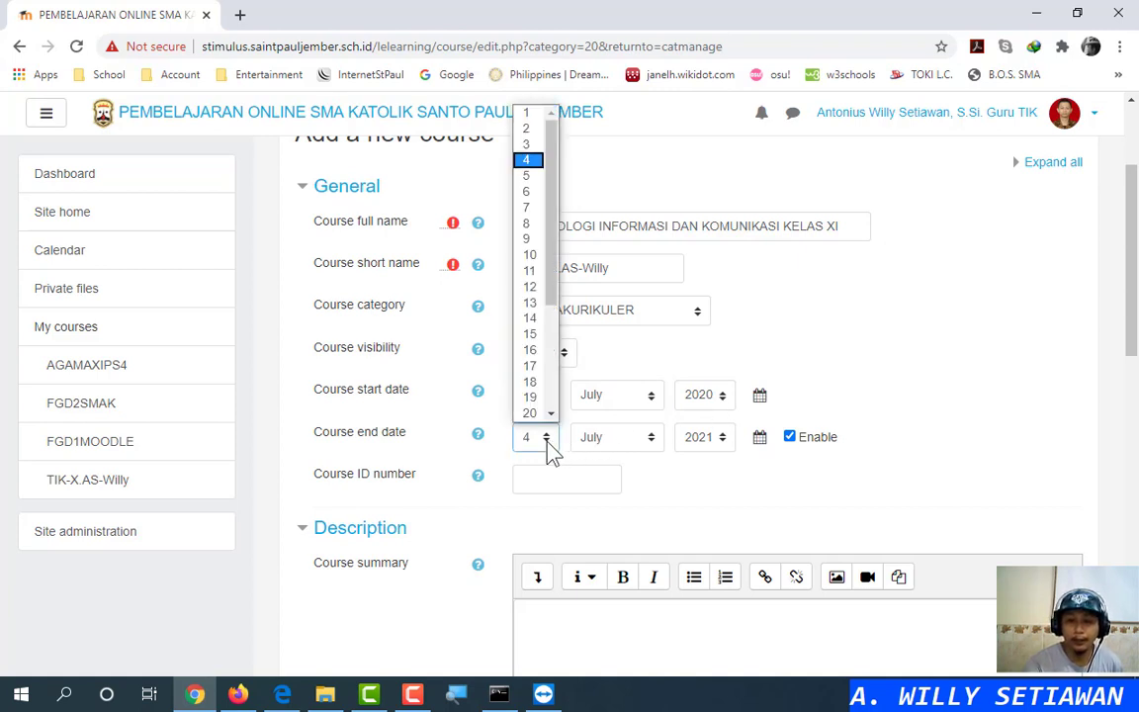
click(530, 131)
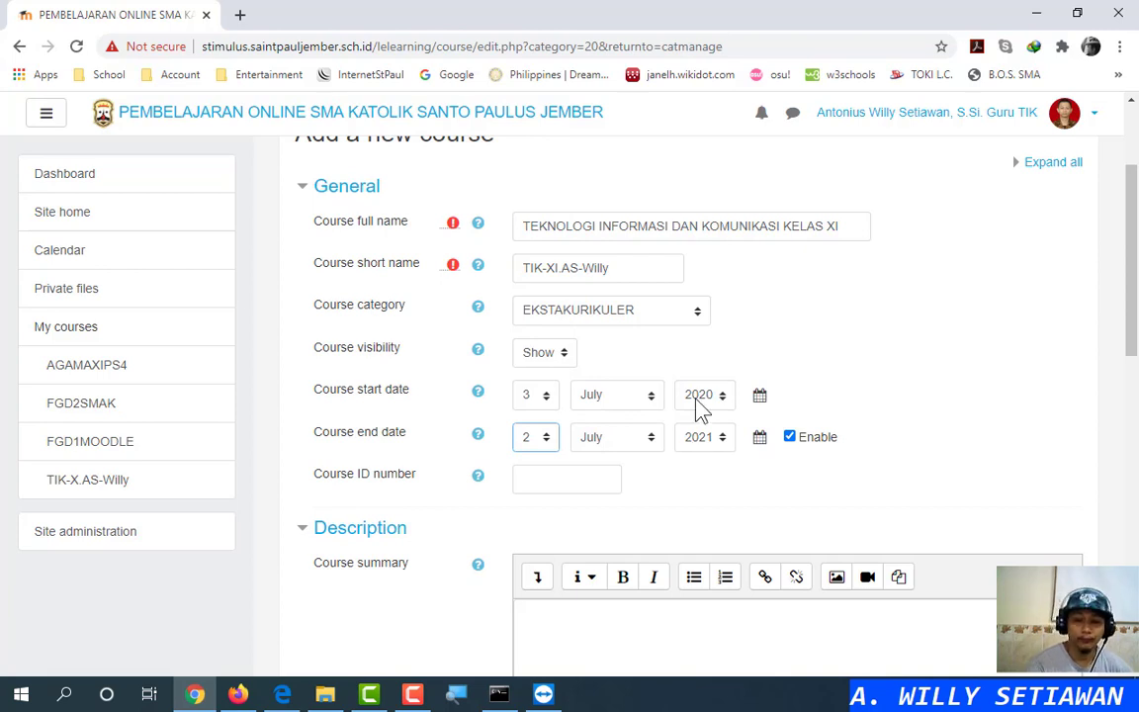
click(911, 346)
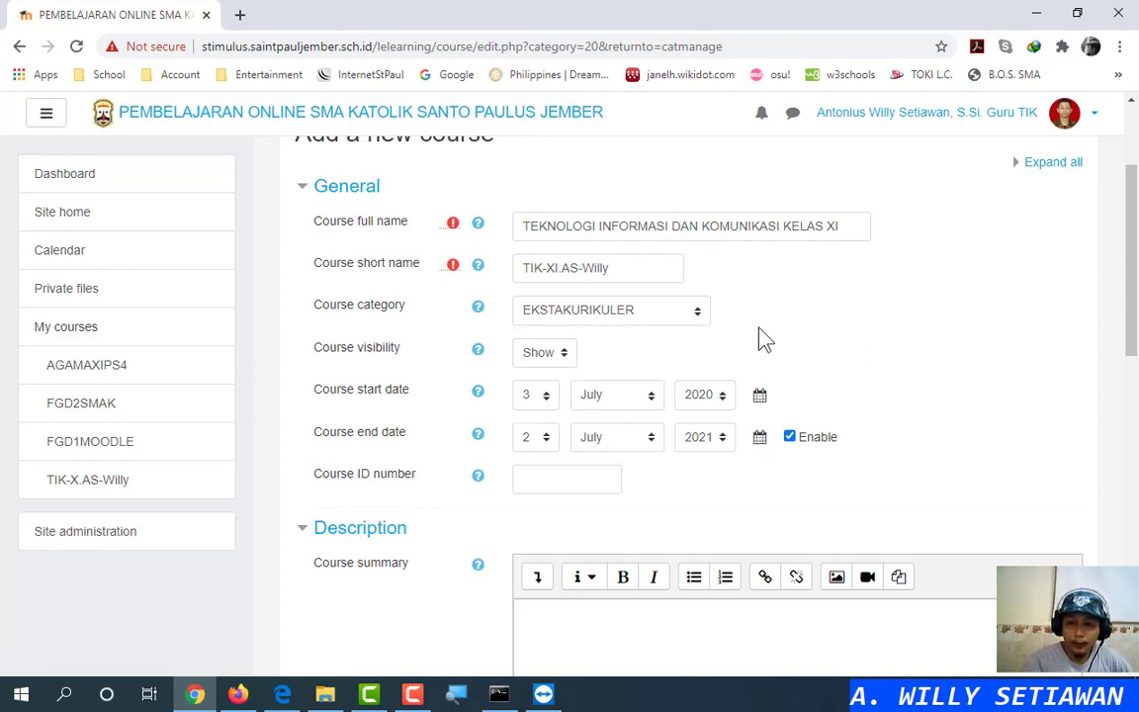
Review the general fields, the course summary and the summary files area of the new course form
scroll(707, 364, down, 3)
click(705, 364)
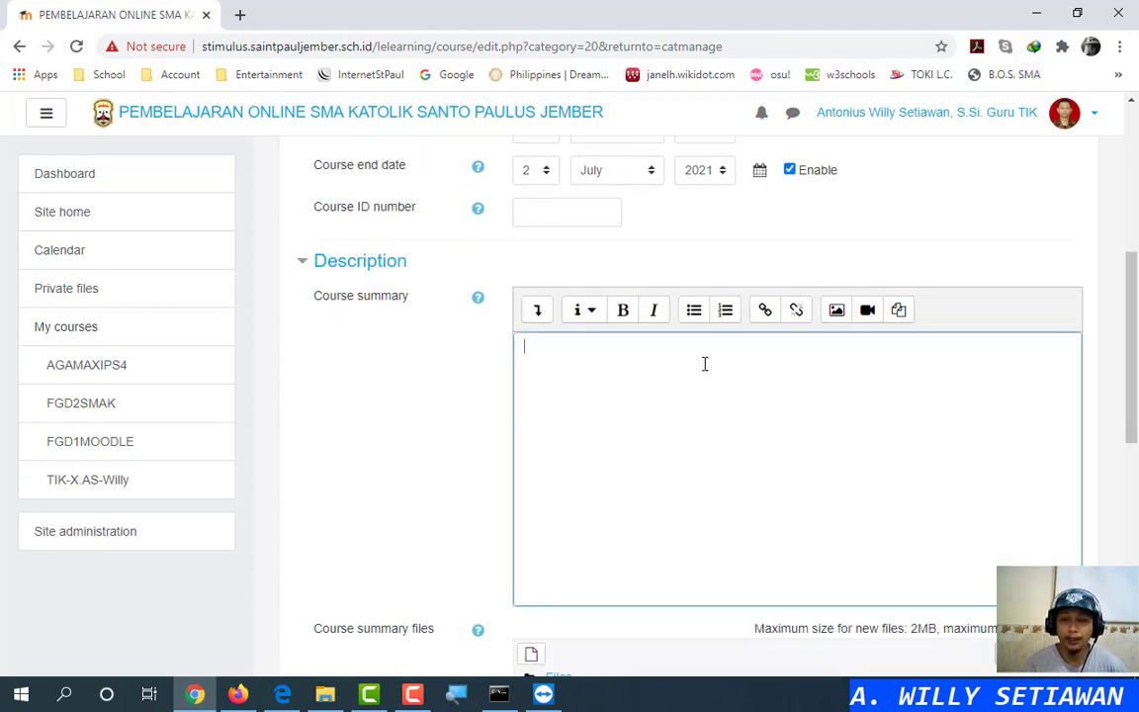
scroll(704, 361, up, 4)
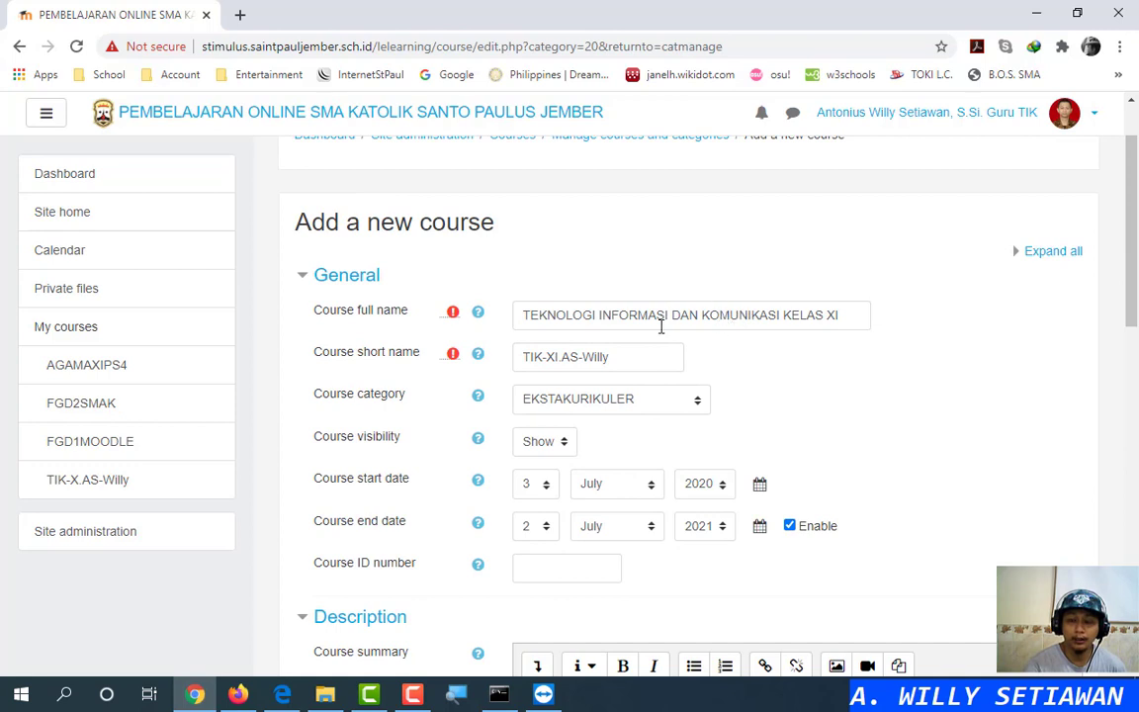
scroll(755, 477, down, 3)
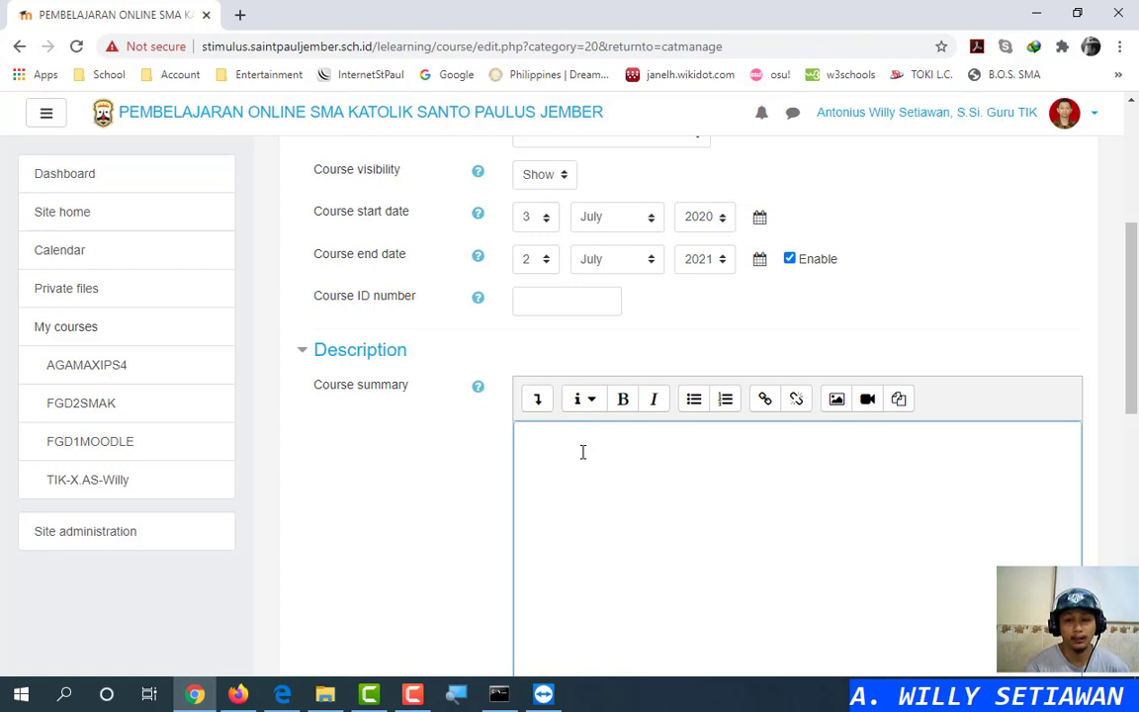
scroll(633, 416, up, 4)
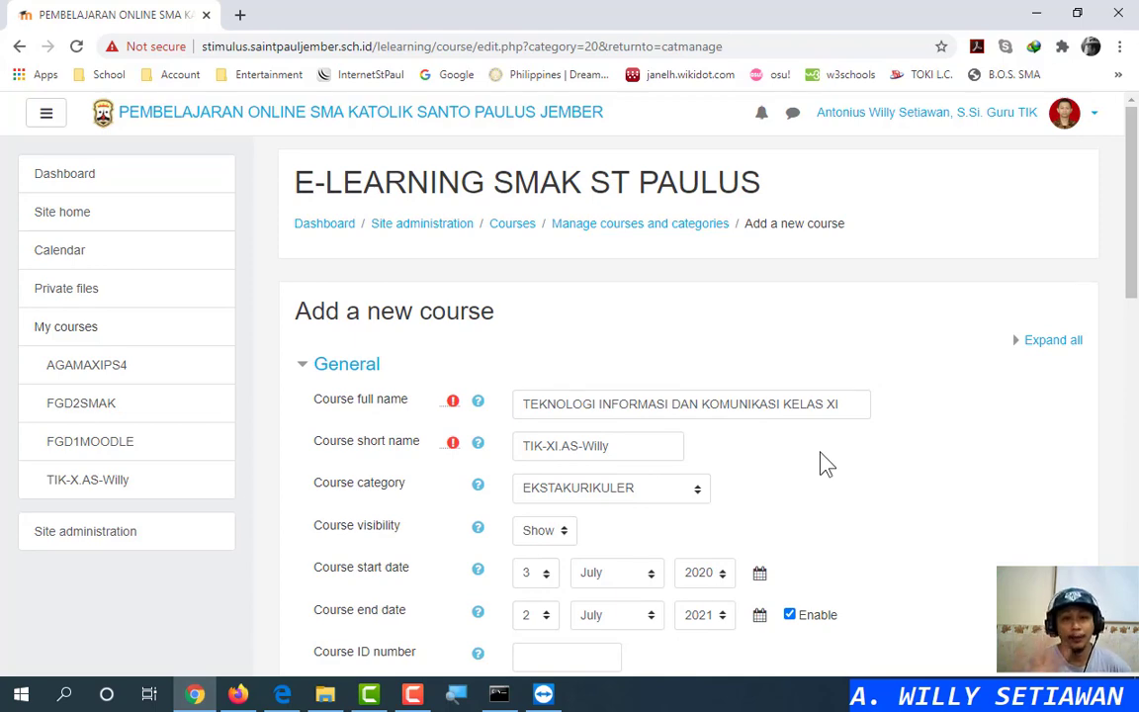
scroll(827, 464, down, 4)
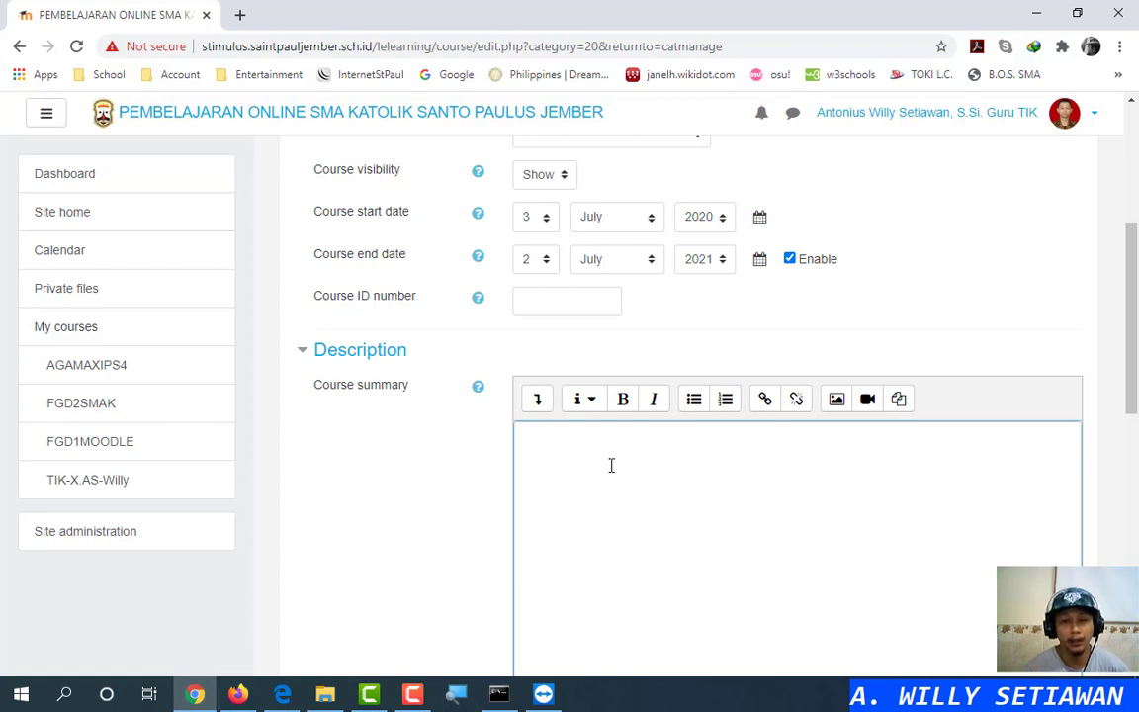
scroll(610, 465, down, 3)
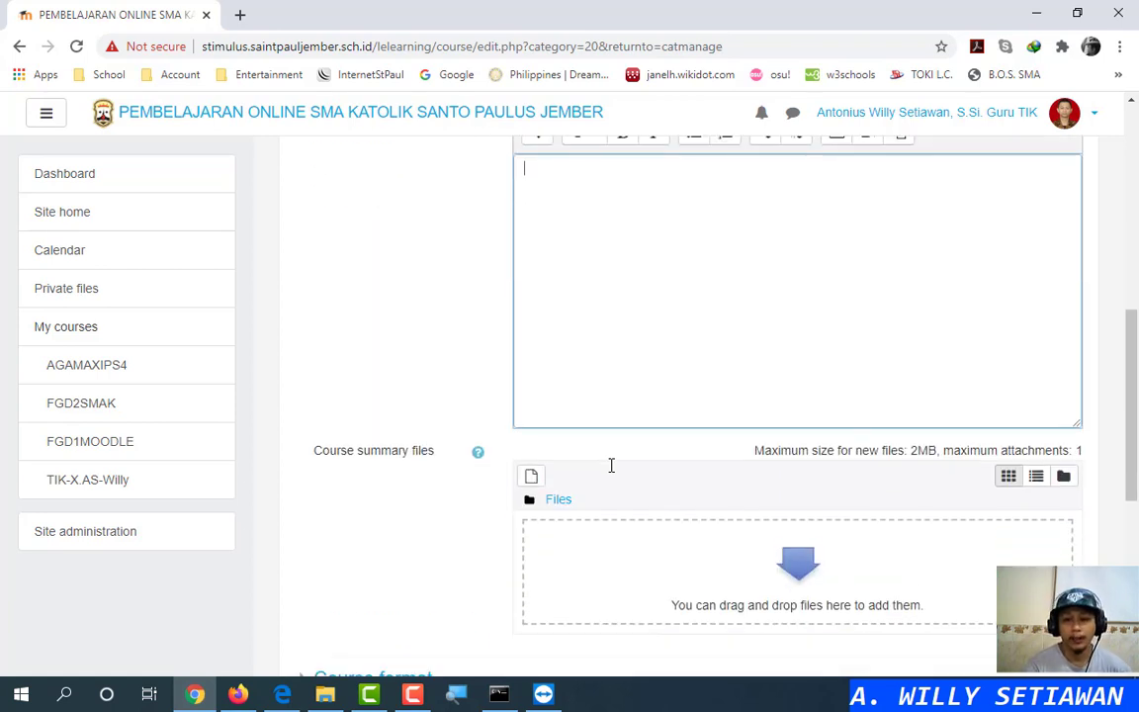
scroll(610, 476, down, 2)
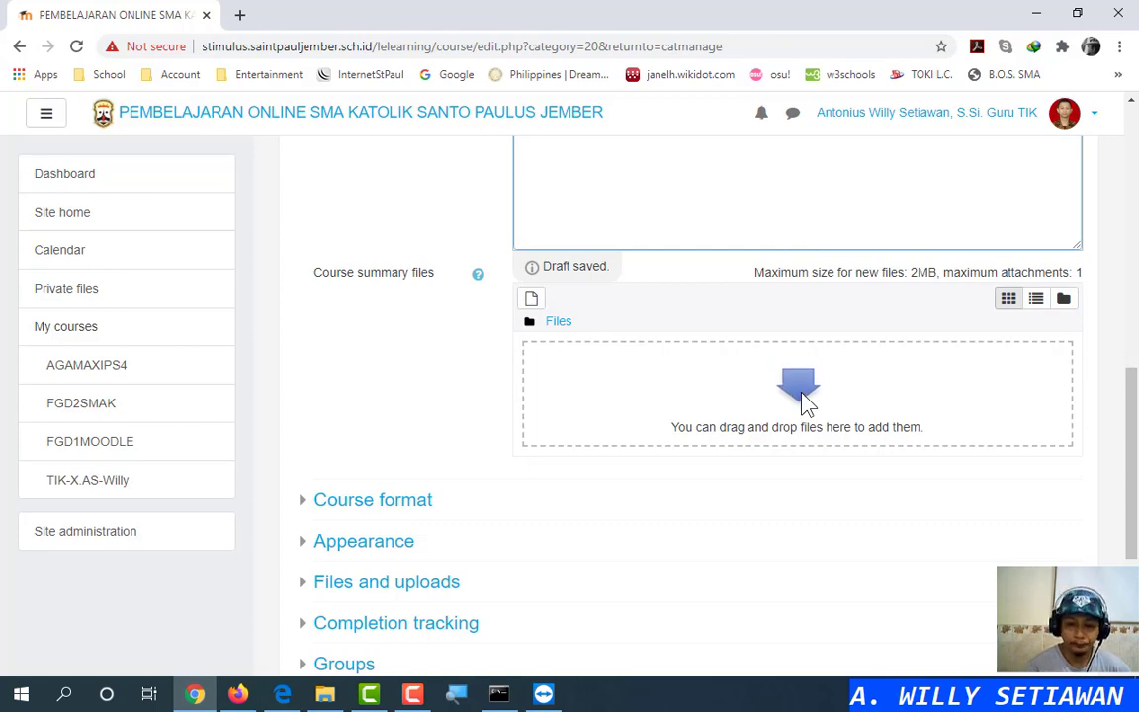
scroll(806, 400, up, 10)
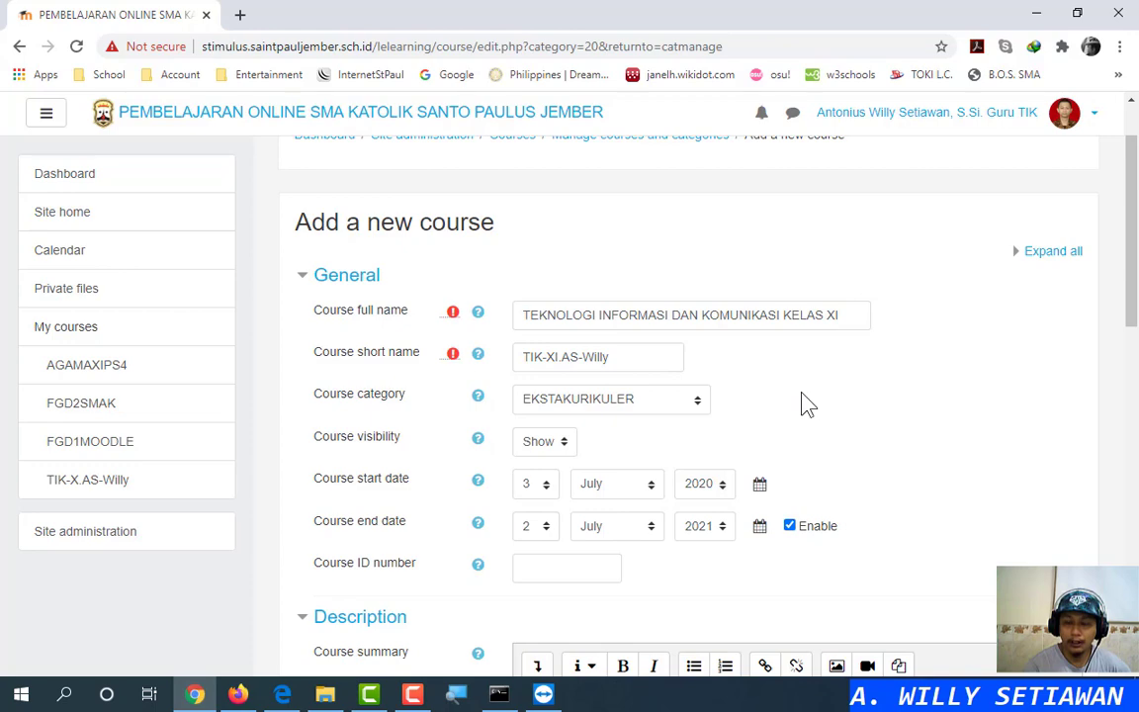
scroll(806, 403, down, 1)
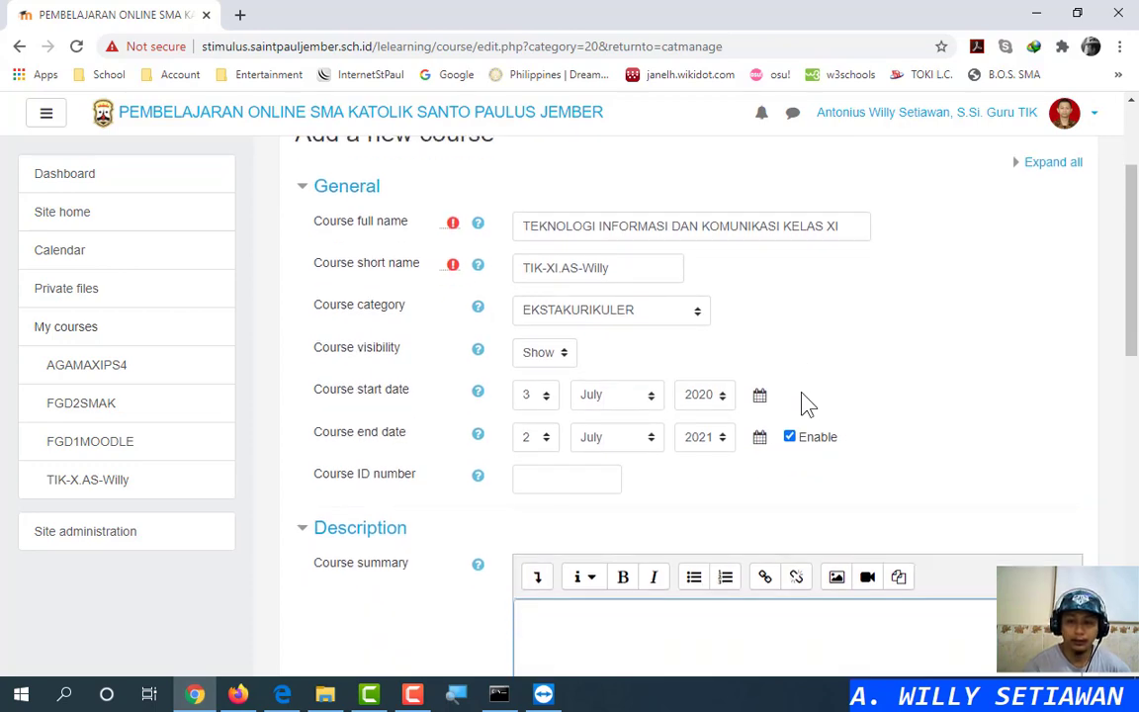
Save the new course with an empty summary and return to the EKSTAKURIKULER course list
scroll(806, 401, down, 10)
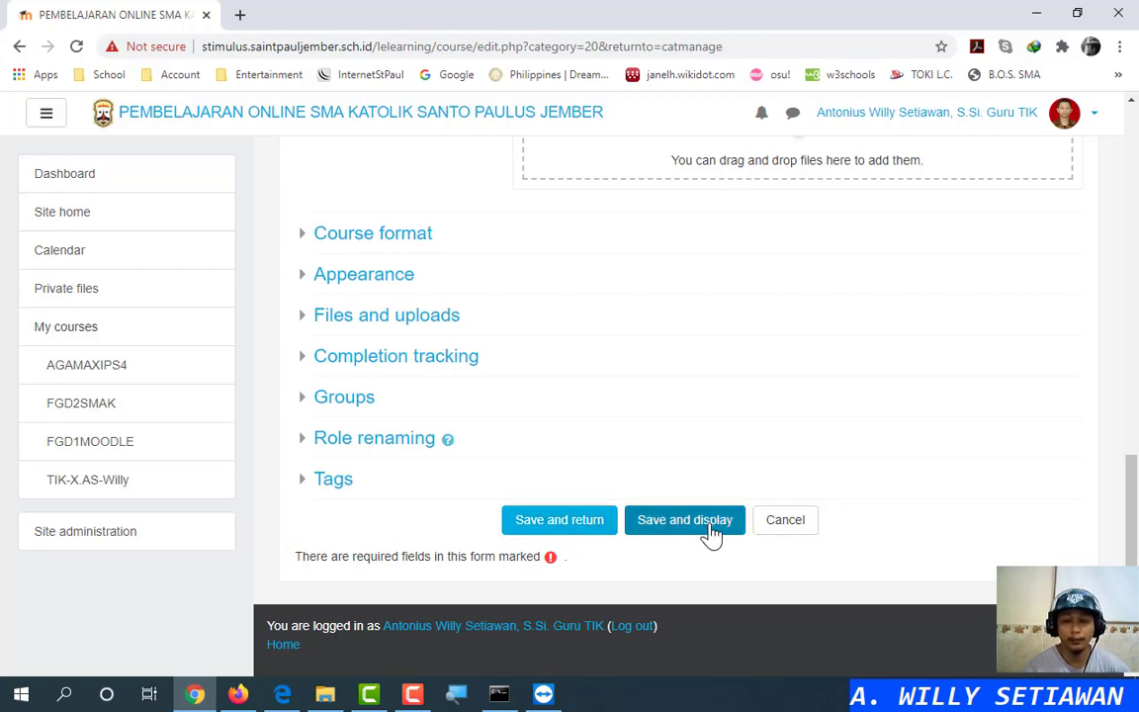
scroll(711, 533, up, 6)
scroll(636, 259, down, 2)
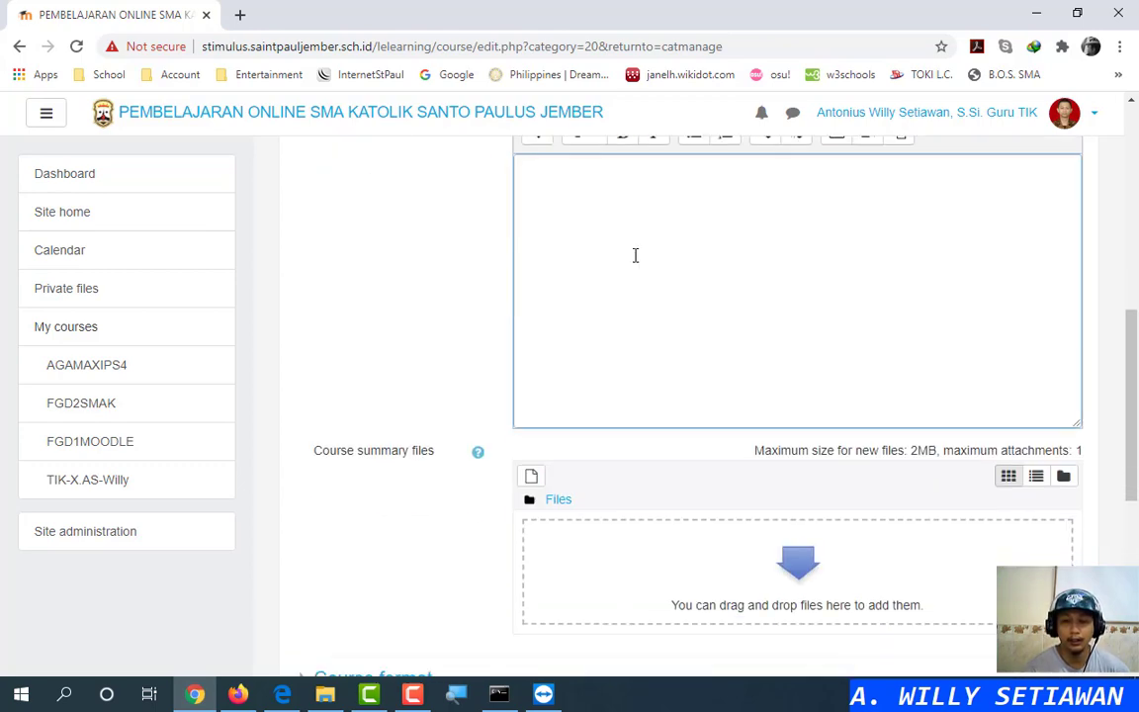
scroll(636, 255, down, 5)
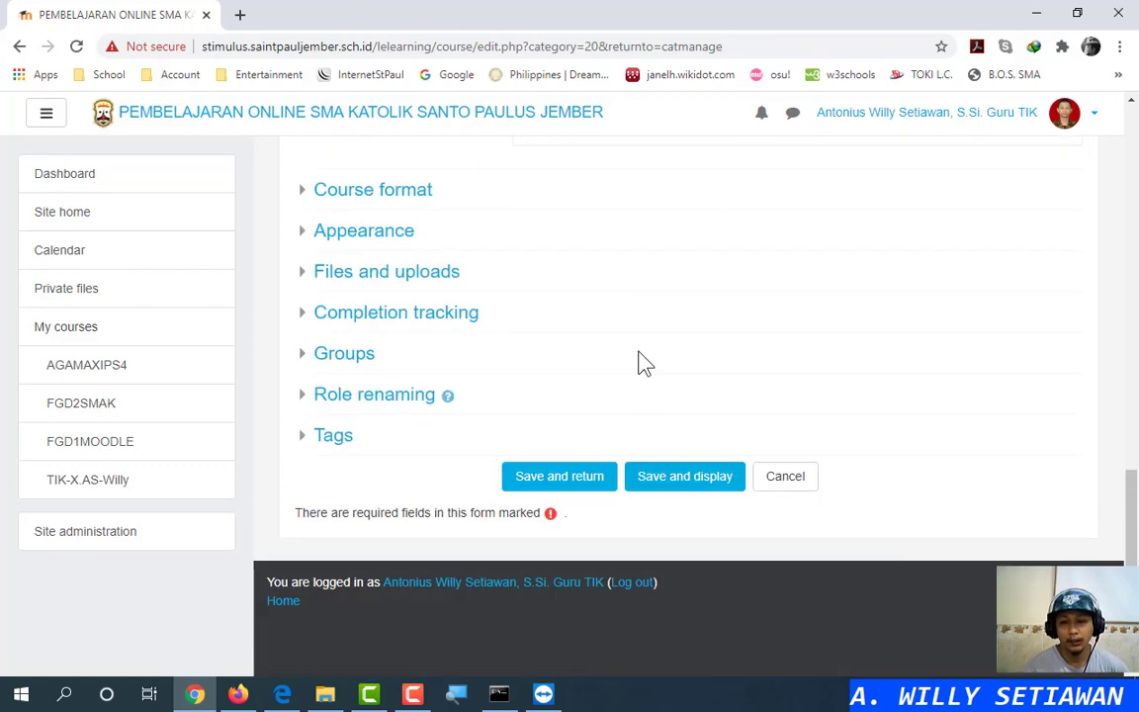
click(592, 476)
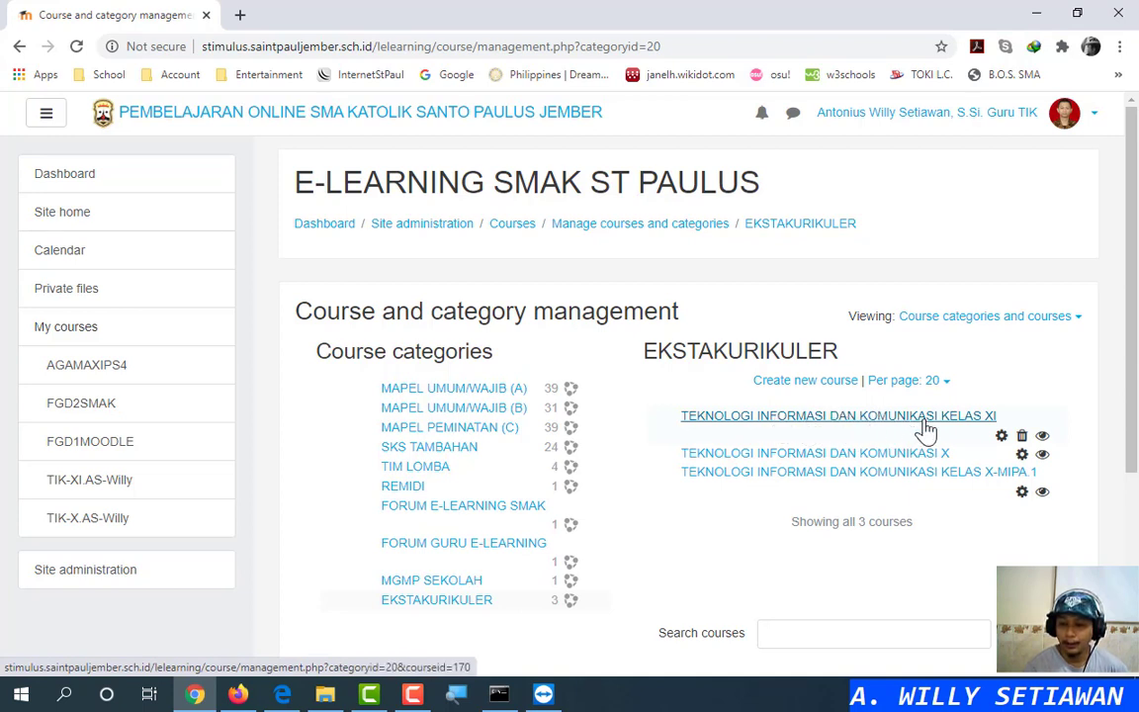
Open the settings of the class XI ICT course, save them with display, and look over the course page
click(1001, 438)
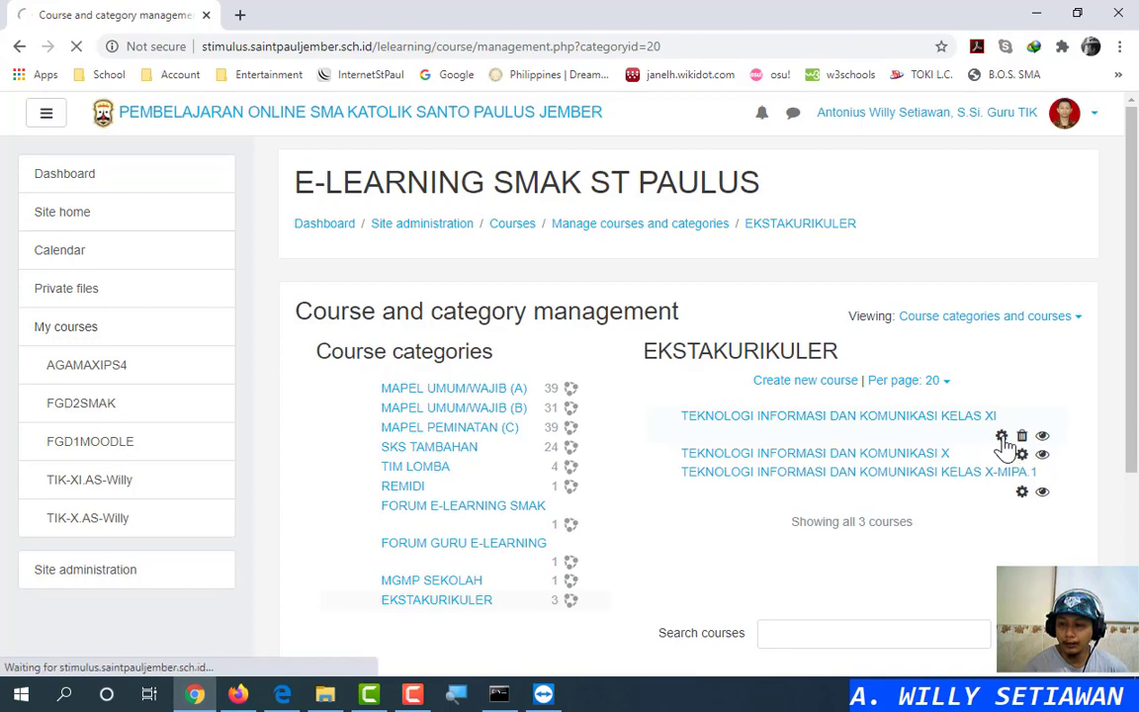
scroll(756, 445, down, 2)
scroll(757, 445, down, 10)
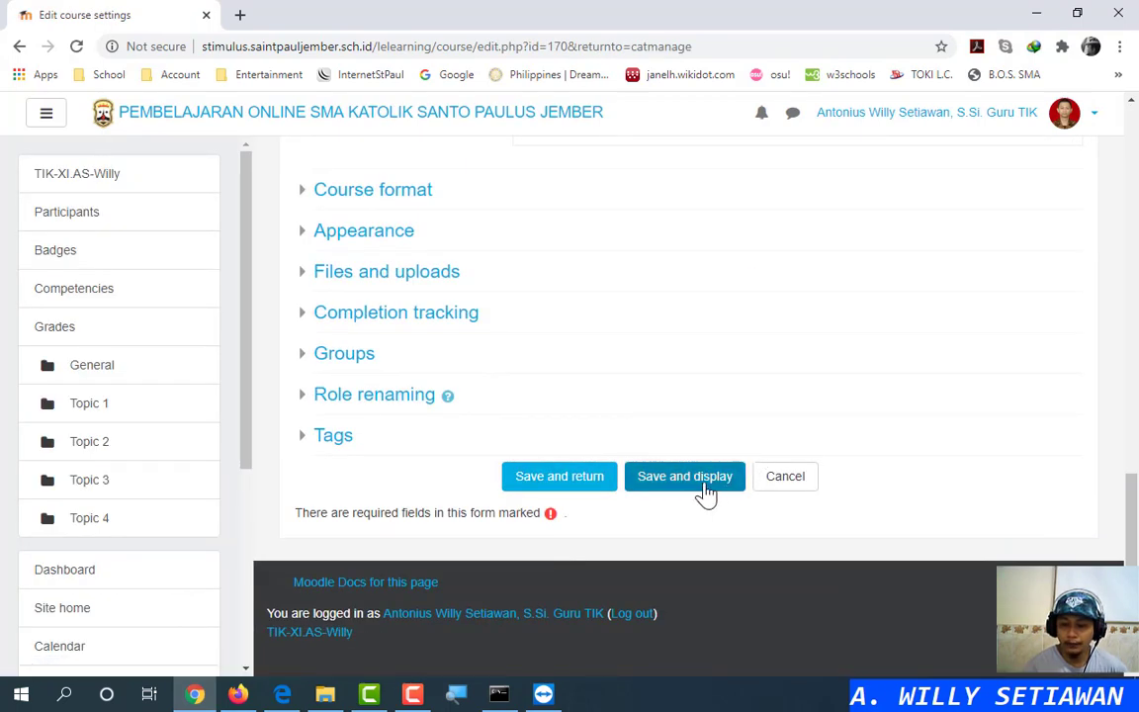
click(699, 490)
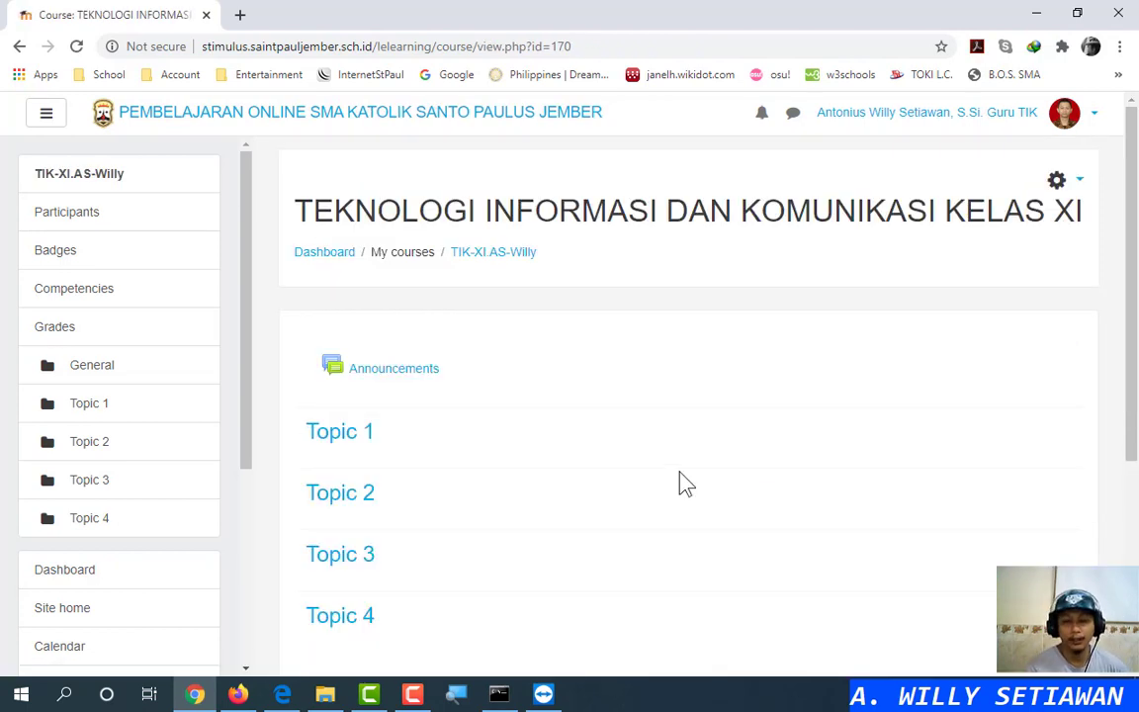
scroll(412, 420, down, 3)
scroll(412, 419, up, 3)
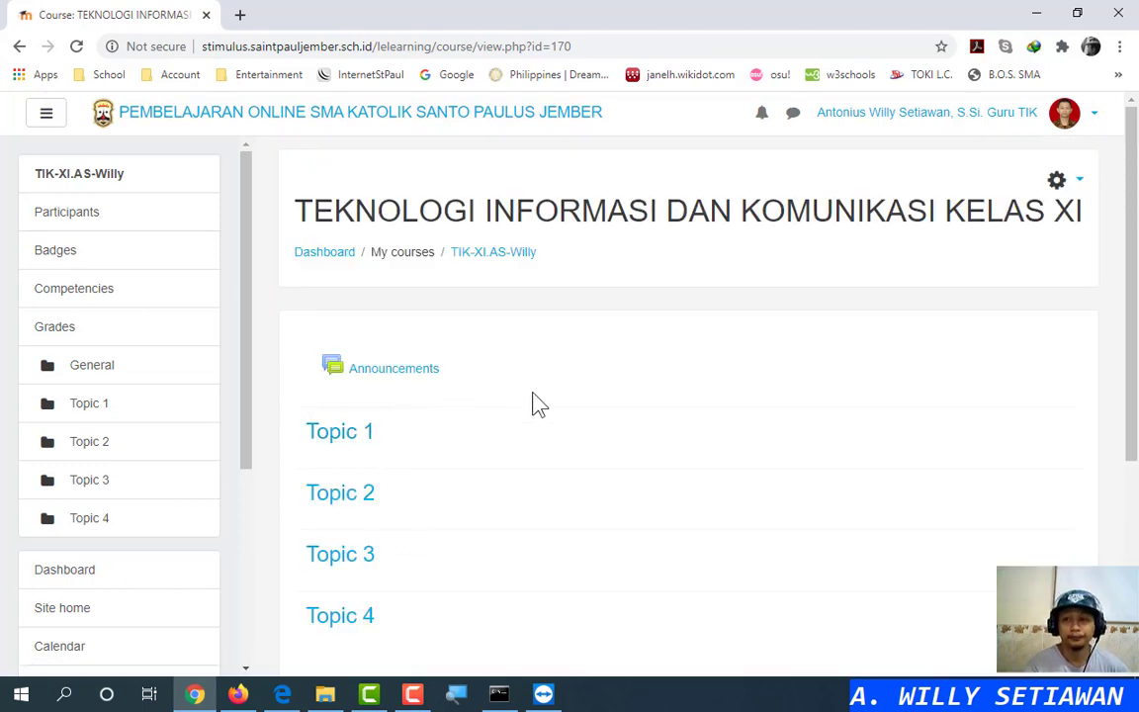
Go back and cancel the course settings, and view the class XI ICT course's details in course management
click(19, 46)
scroll(870, 425, down, 10)
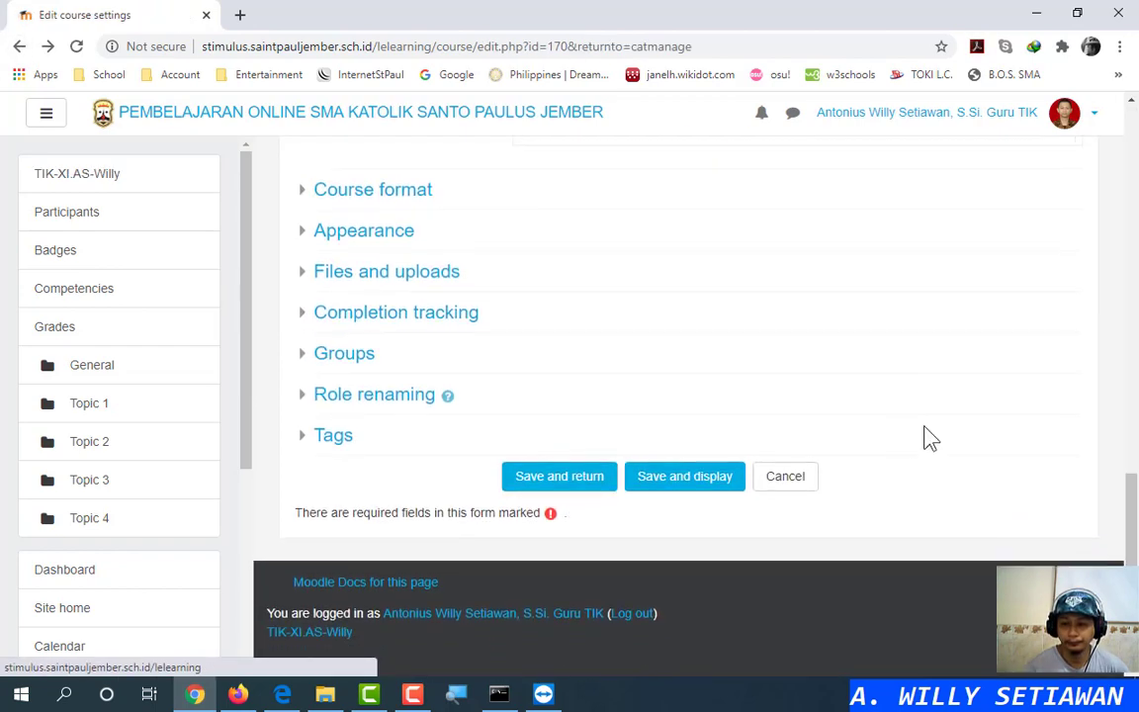
click(786, 480)
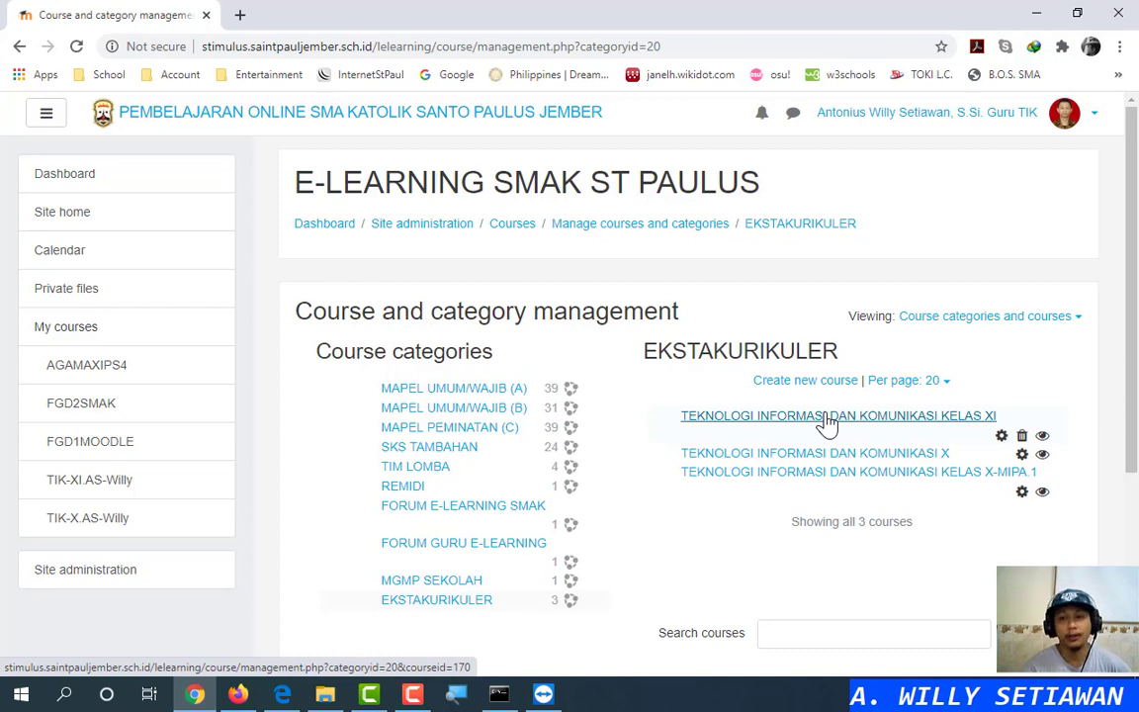
click(907, 423)
scroll(632, 569, down, 5)
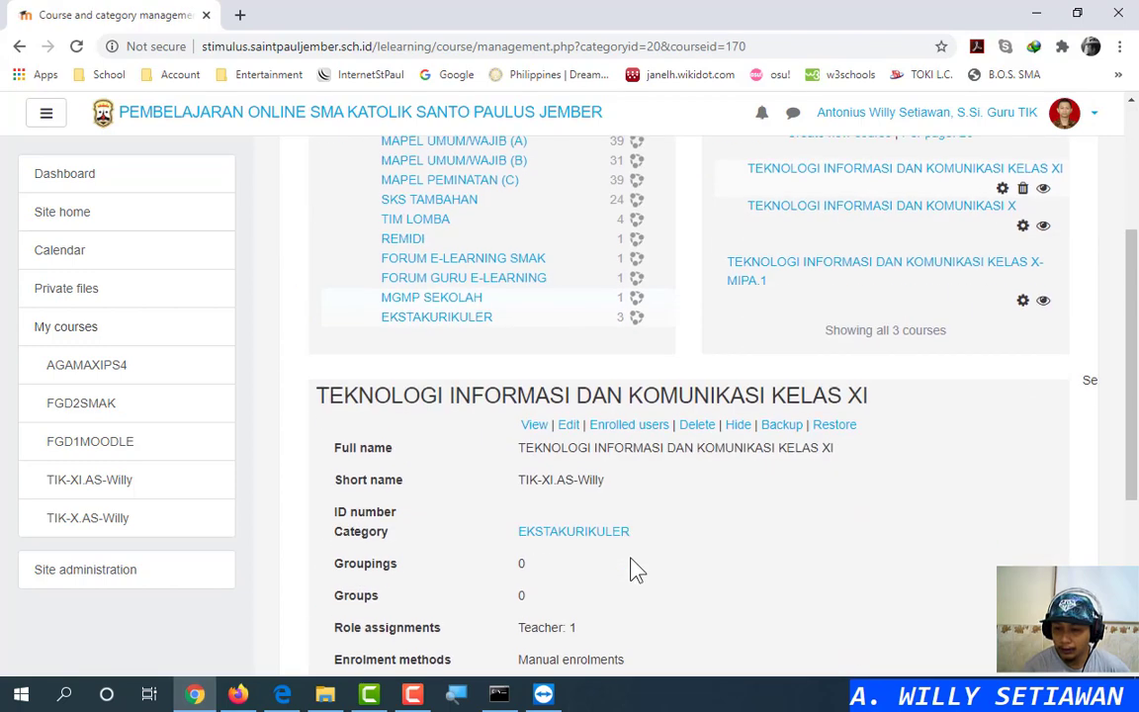